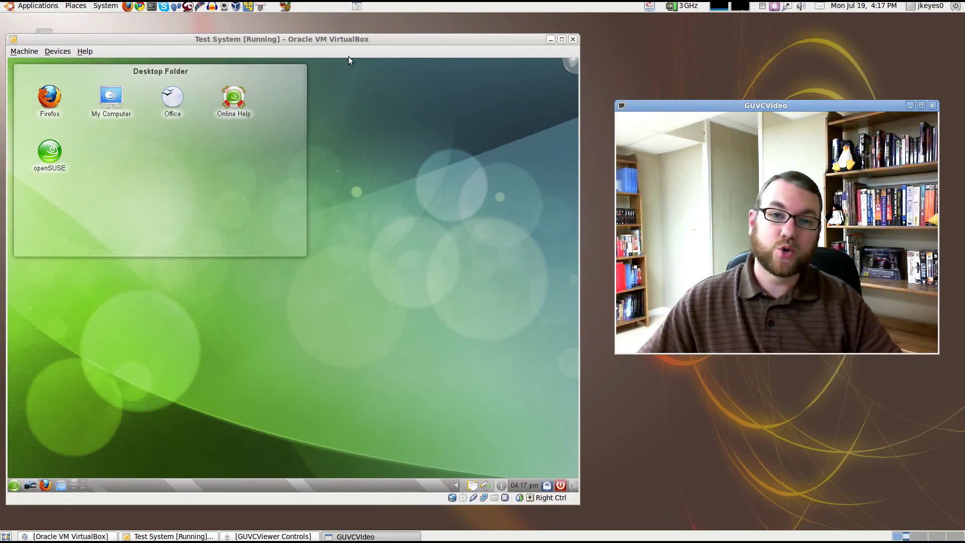
Step: Maximize and restore the VM window, then launch Firefox on the openSUSE guest desktop
{"action": "left_click", "coordinate": [562, 41]}
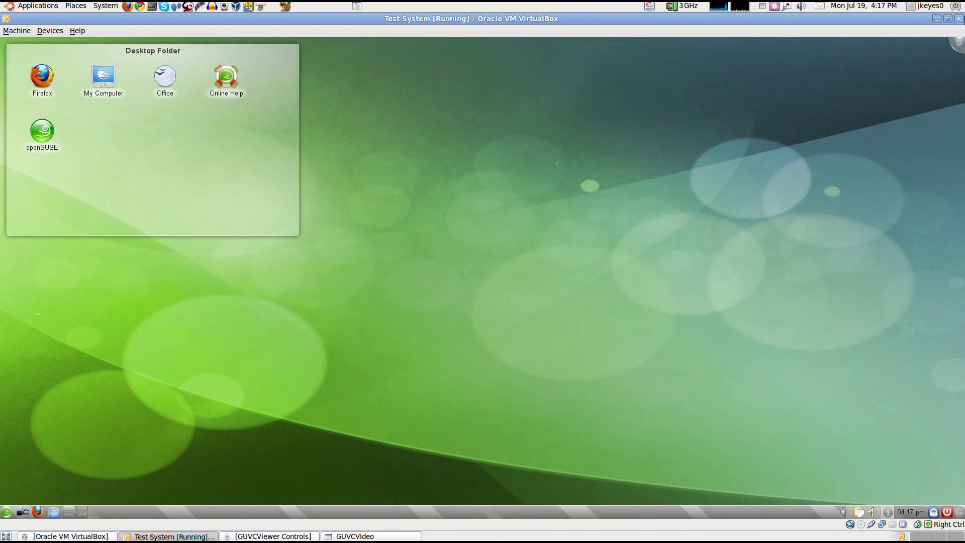
{"action": "left_click", "coordinate": [947, 19]}
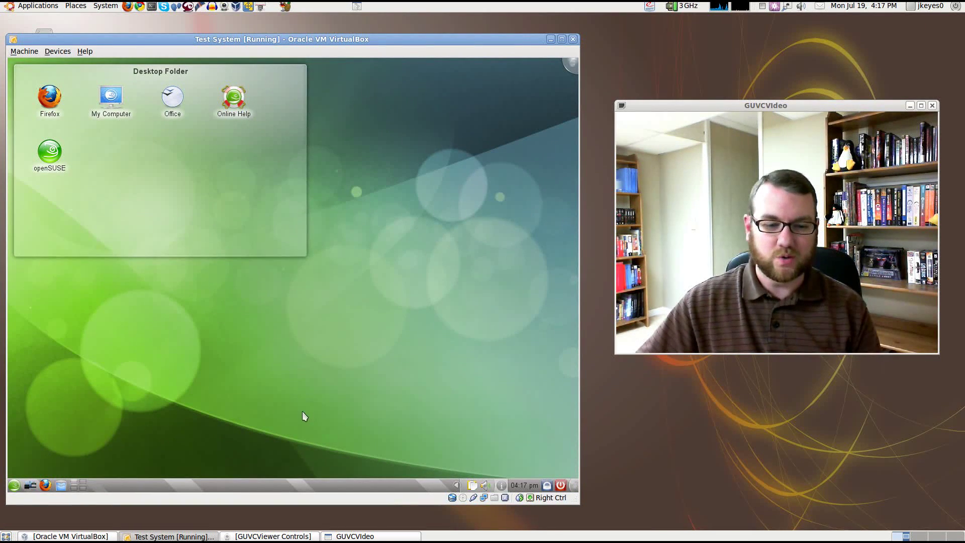
{"action": "left_click", "coordinate": [48, 485]}
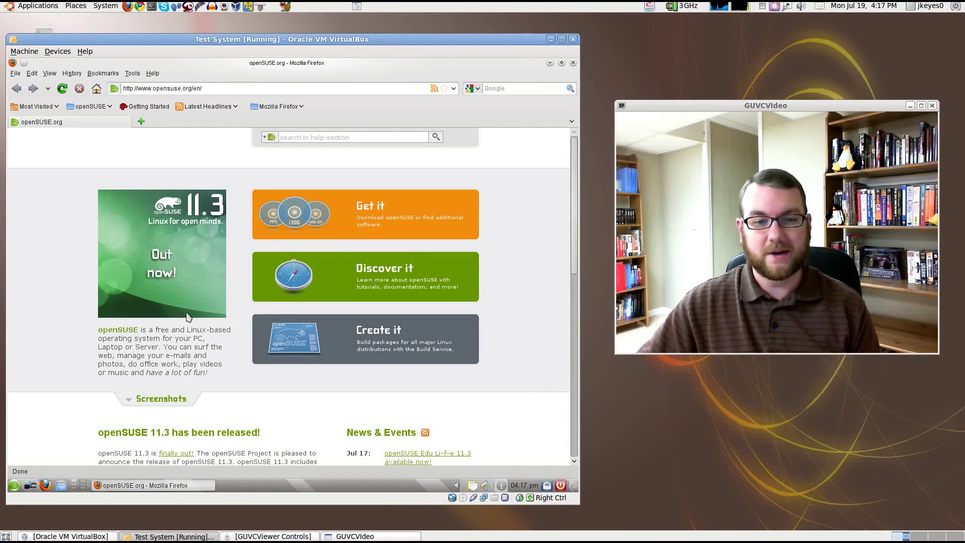
Step: Open the 'openSUSE 11.3 is here!' announcement, skim it, and follow its Product Highlights link
{"action": "left_click", "coordinate": [210, 313]}
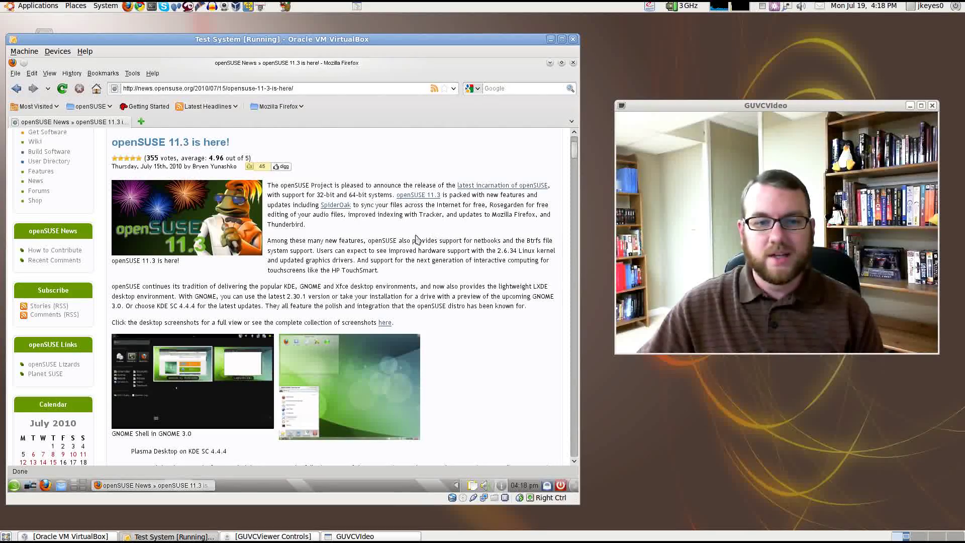
{"action": "scroll", "coordinate": [416, 240], "scroll_direction": "down", "scroll_amount": 3}
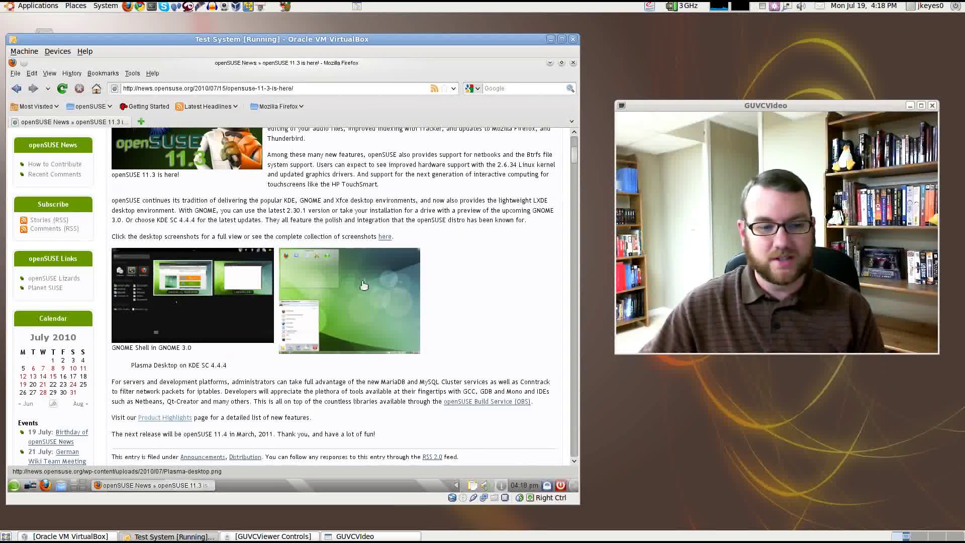
{"action": "scroll", "coordinate": [450, 295], "scroll_direction": "down", "scroll_amount": 7}
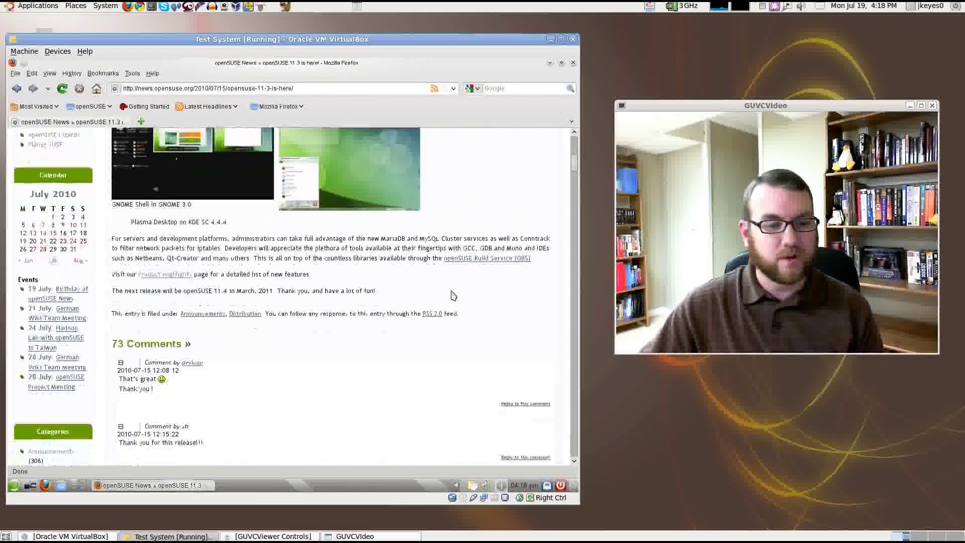
{"action": "scroll", "coordinate": [452, 296], "scroll_direction": "up", "scroll_amount": 6}
{"action": "left_click", "coordinate": [170, 390]}
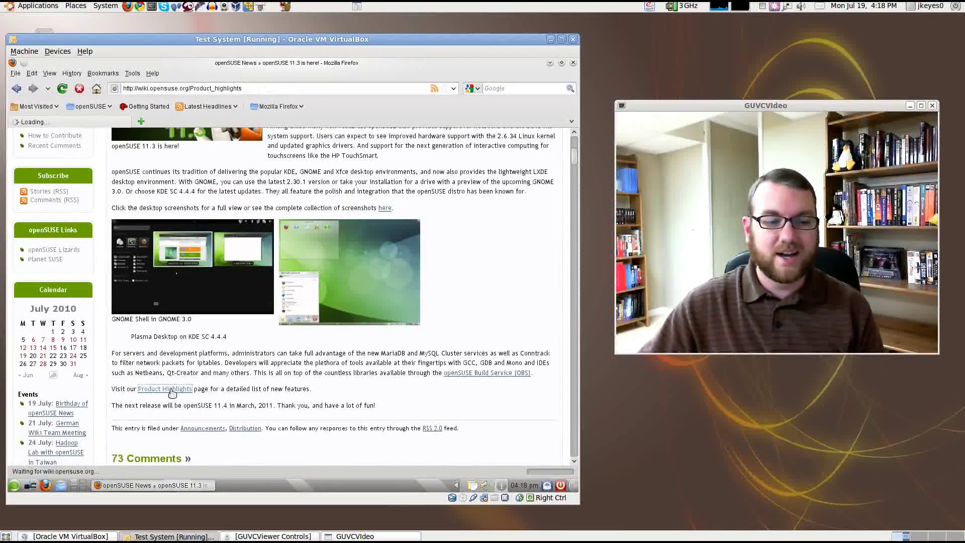
Step: Open the Plasma Netbook, Netbook Launcher, MeeGo Desktop and Banshee screenshots in background tabs
{"action": "scroll", "coordinate": [352, 314], "scroll_direction": "down", "scroll_amount": 10}
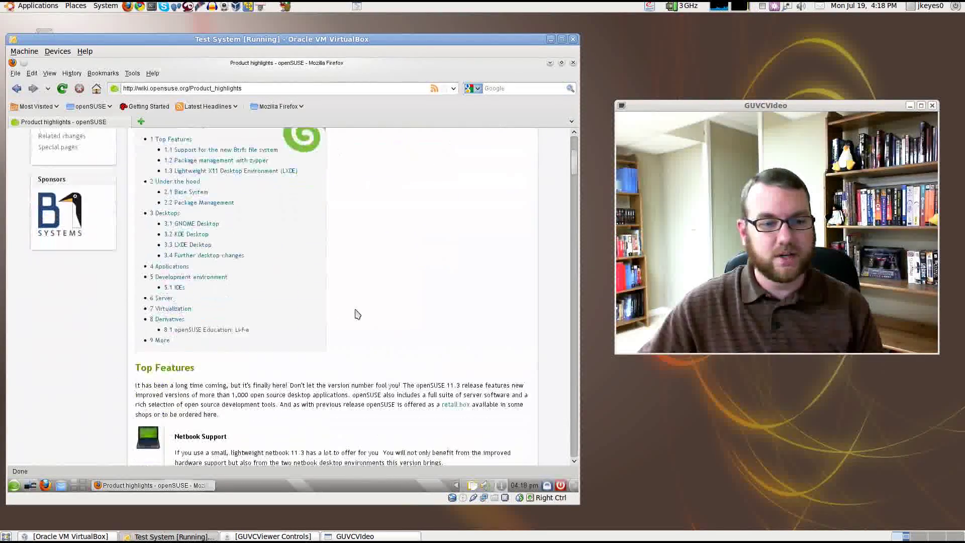
{"action": "scroll", "coordinate": [366, 303], "scroll_direction": "down", "scroll_amount": 3}
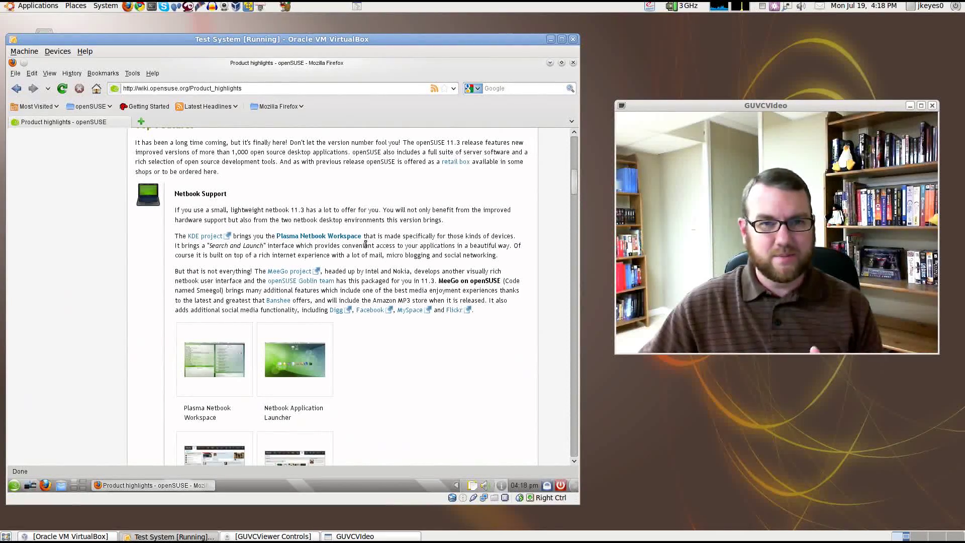
{"action": "scroll", "coordinate": [365, 244], "scroll_direction": "down", "scroll_amount": 2}
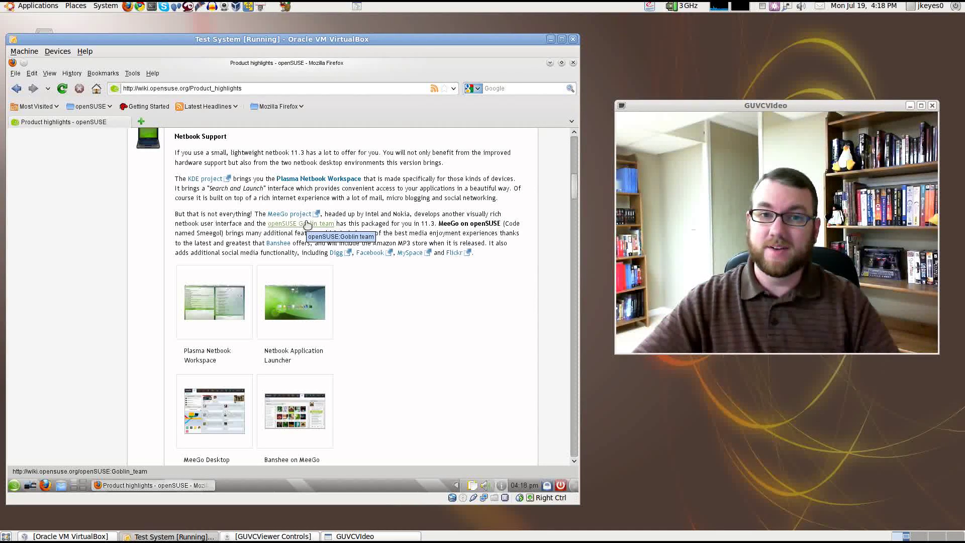
{"action": "scroll", "coordinate": [307, 224], "scroll_direction": "down", "scroll_amount": 3}
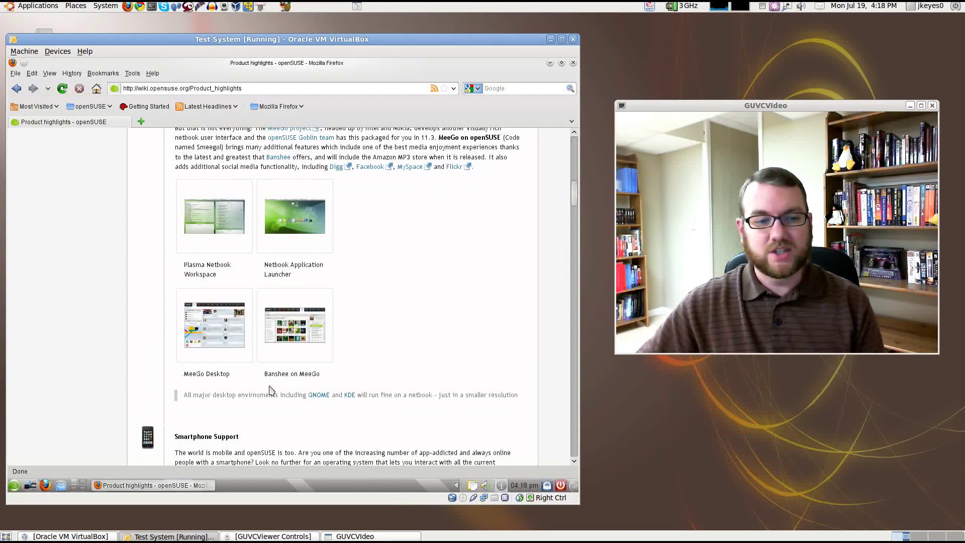
{"action": "middle_click", "coordinate": [207, 214]}
{"action": "middle_click", "coordinate": [295, 217]}
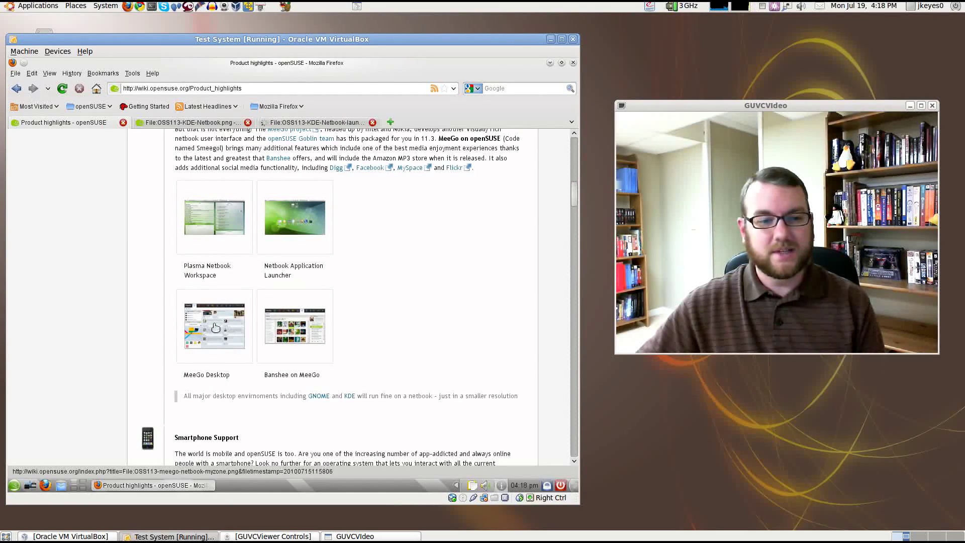
{"action": "middle_click", "coordinate": [298, 336]}
{"action": "middle_click", "coordinate": [298, 336]}
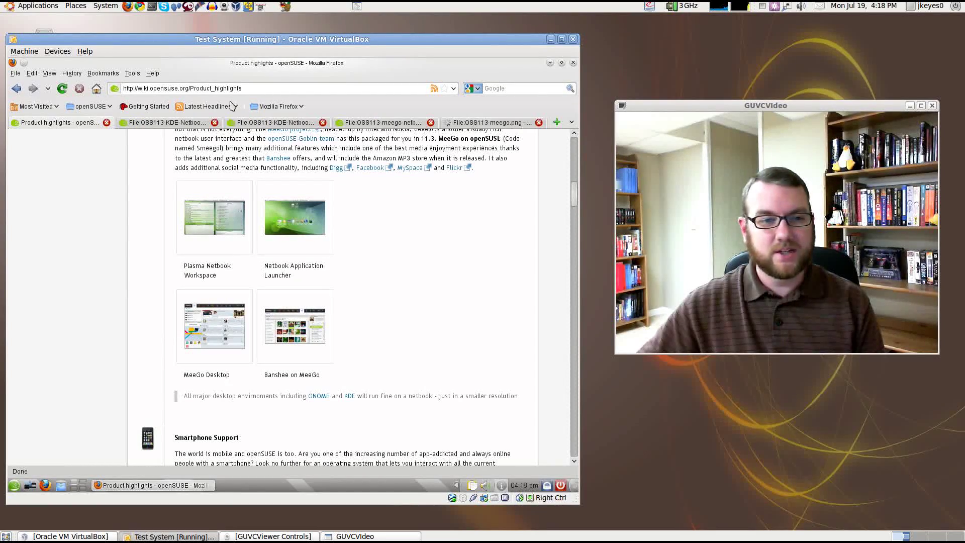
Step: View each of the four netbook and MeeGo screenshot tabs in turn
{"action": "left_click", "coordinate": [176, 123]}
{"action": "scroll", "coordinate": [261, 251], "scroll_direction": "down", "scroll_amount": 3}
{"action": "left_click", "coordinate": [263, 123]}
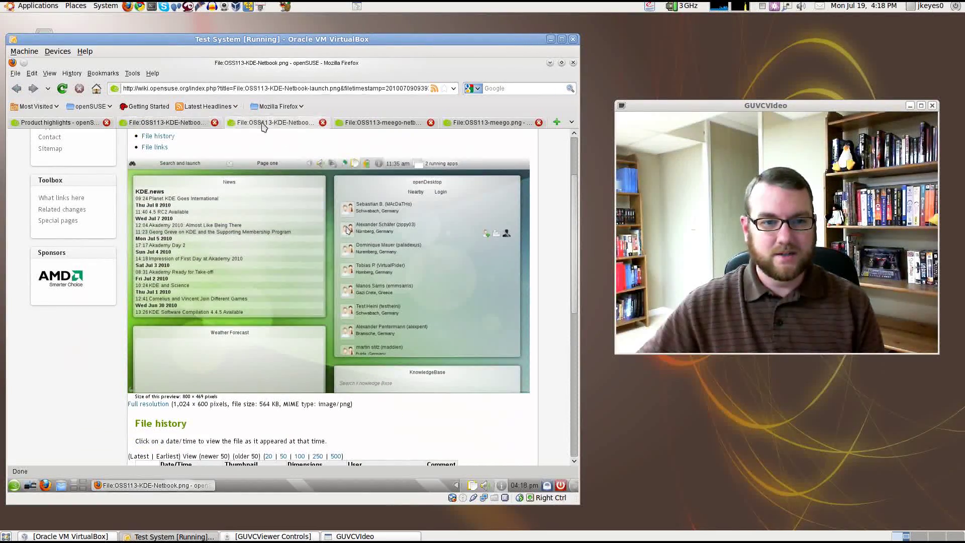
{"action": "left_click", "coordinate": [376, 123]}
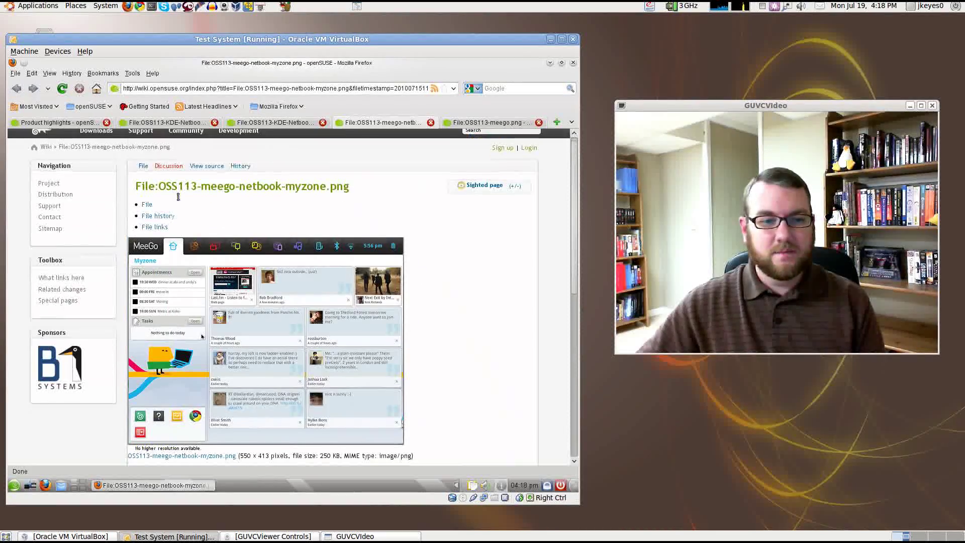
{"action": "scroll", "coordinate": [179, 197], "scroll_direction": "down", "scroll_amount": 3}
{"action": "left_click", "coordinate": [475, 123]}
Step: Close all four screenshot tabs, leaving only Product highlights
{"action": "middle_click", "coordinate": [475, 123]}
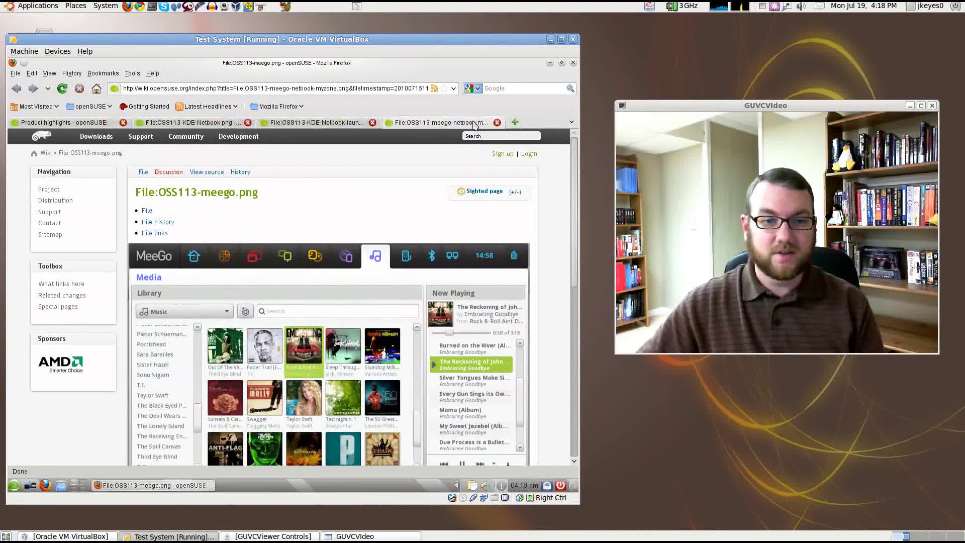
{"action": "middle_click", "coordinate": [475, 123]}
{"action": "middle_click", "coordinate": [317, 122]}
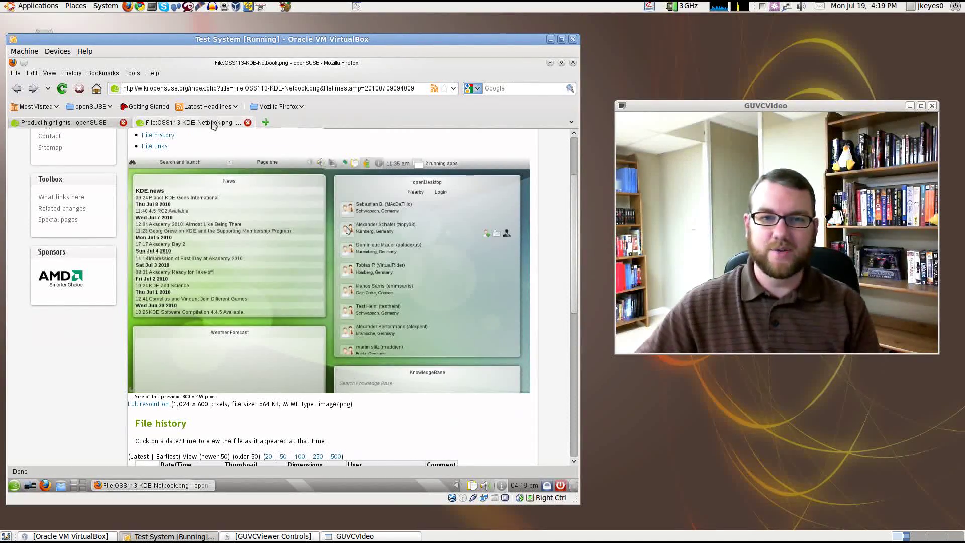
{"action": "middle_click", "coordinate": [212, 122]}
{"action": "scroll", "coordinate": [421, 286], "scroll_direction": "down", "scroll_amount": 5}
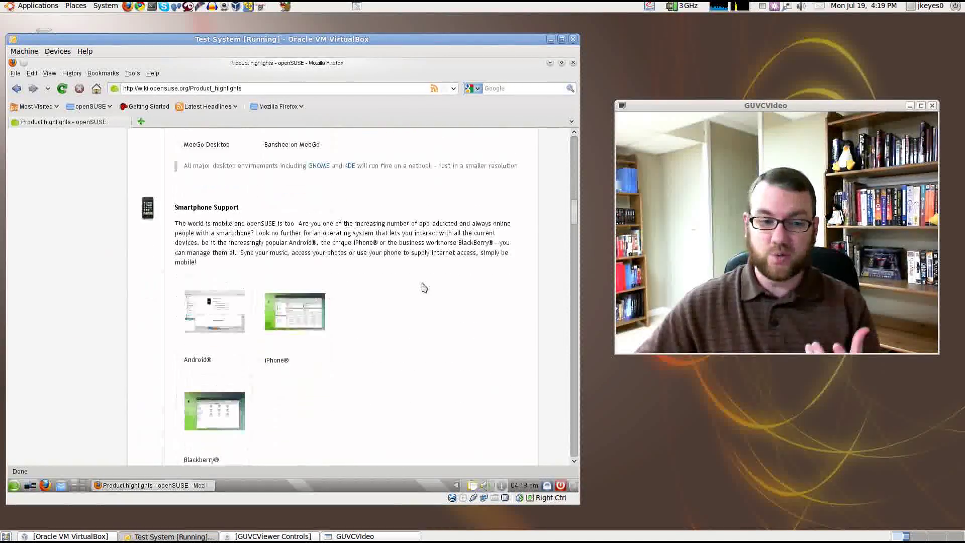
Step: Scroll through the Applications, IDEs and Server sections of Product highlights, then quit Firefox
{"action": "scroll", "coordinate": [425, 281], "scroll_direction": "down", "scroll_amount": 2}
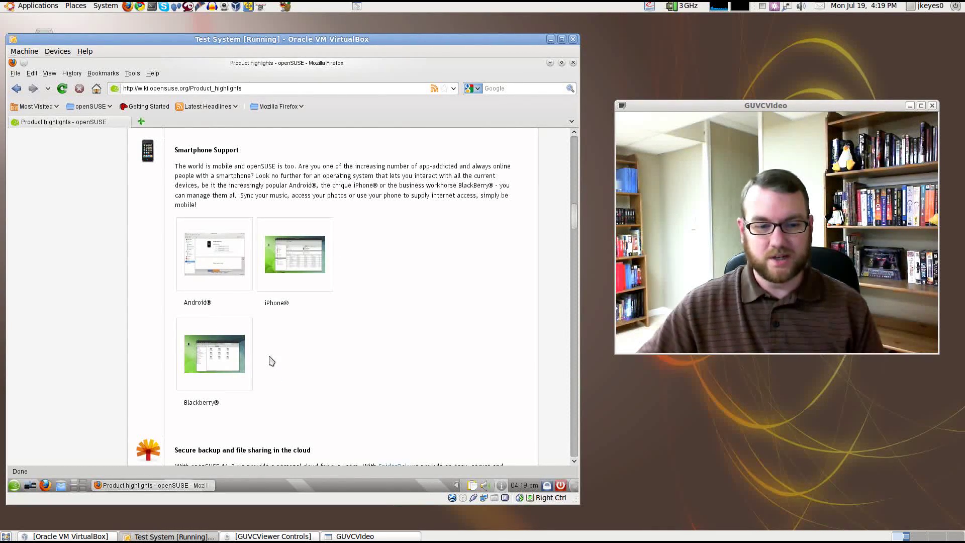
{"action": "scroll", "coordinate": [269, 360], "scroll_direction": "down", "scroll_amount": 8}
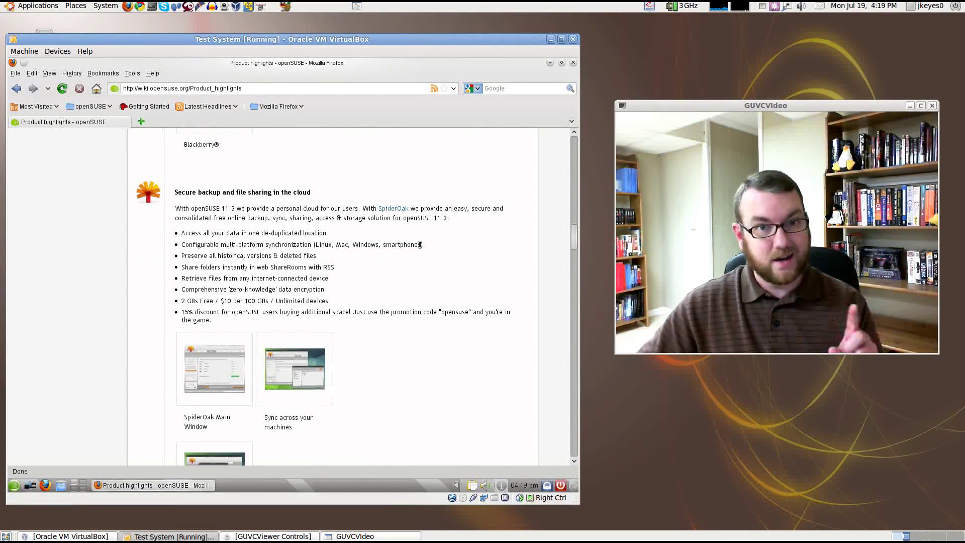
{"action": "scroll", "coordinate": [420, 245], "scroll_direction": "down", "scroll_amount": 5}
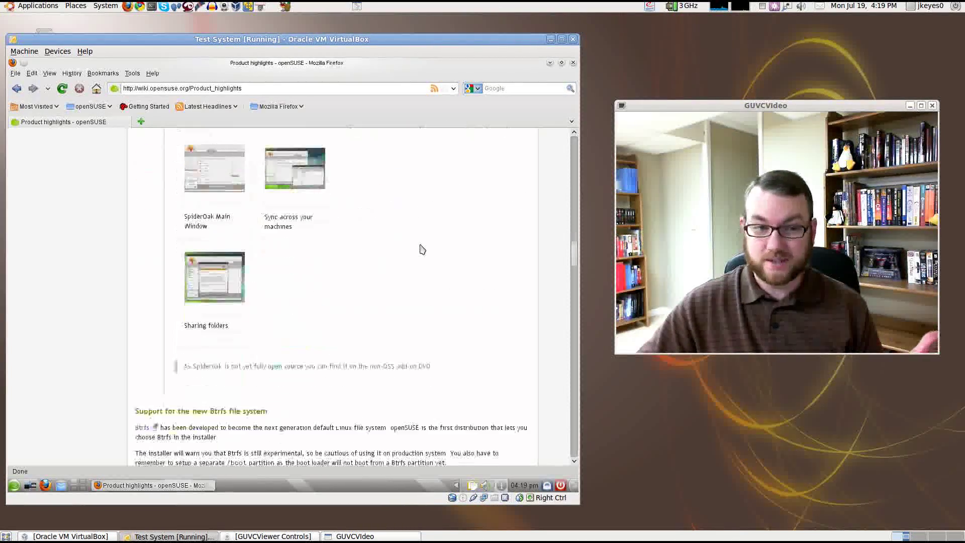
{"action": "scroll", "coordinate": [305, 245], "scroll_direction": "down", "scroll_amount": 7}
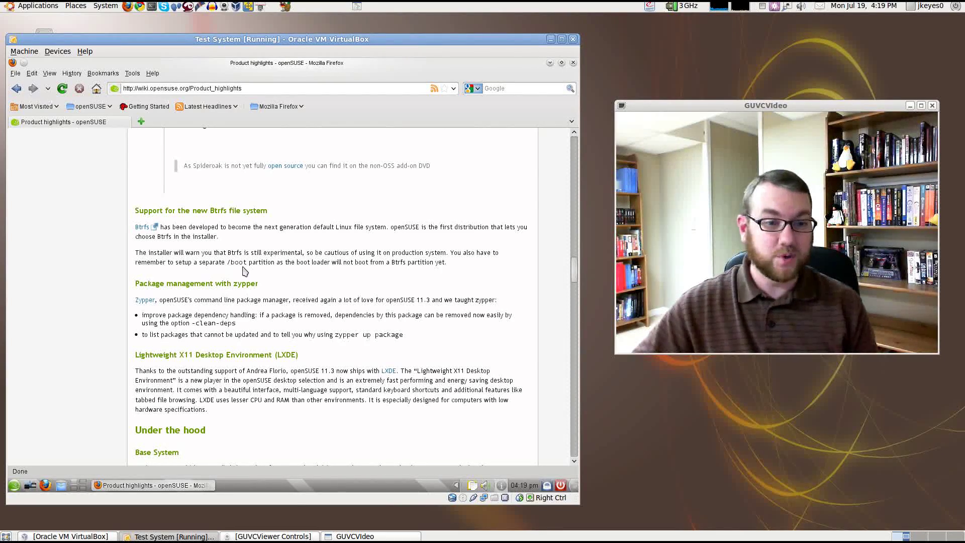
{"action": "scroll", "coordinate": [140, 321], "scroll_direction": "down", "scroll_amount": 4}
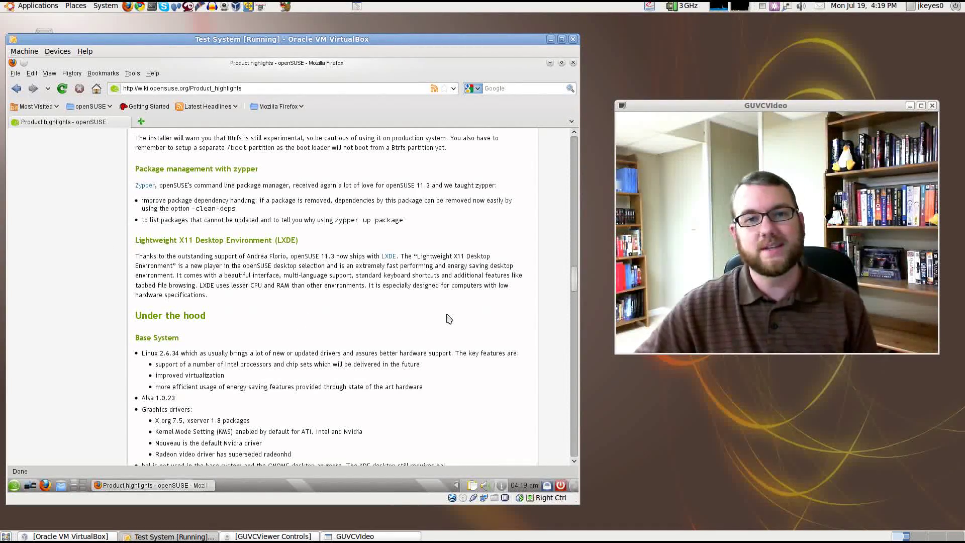
{"action": "scroll", "coordinate": [450, 320], "scroll_direction": "down", "scroll_amount": 9}
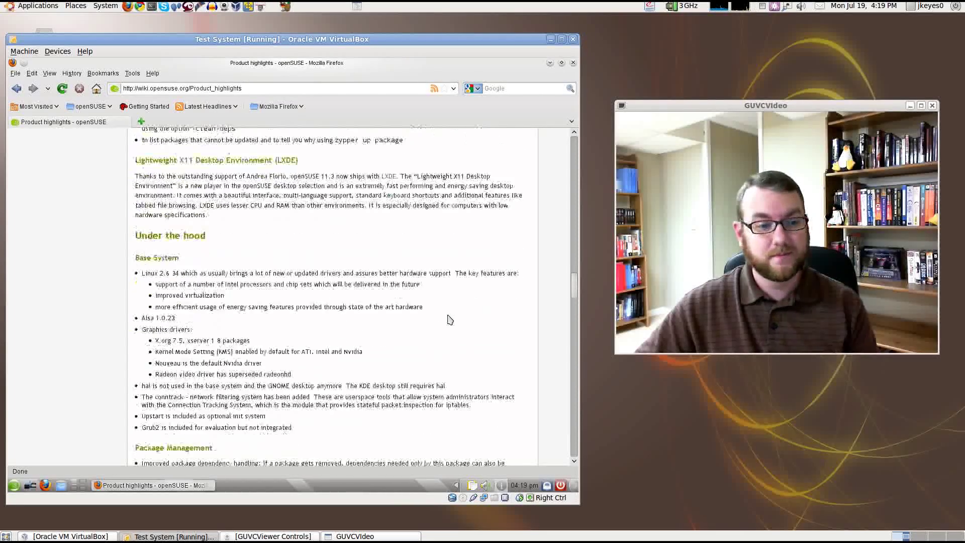
{"action": "scroll", "coordinate": [447, 320], "scroll_direction": "down", "scroll_amount": 11}
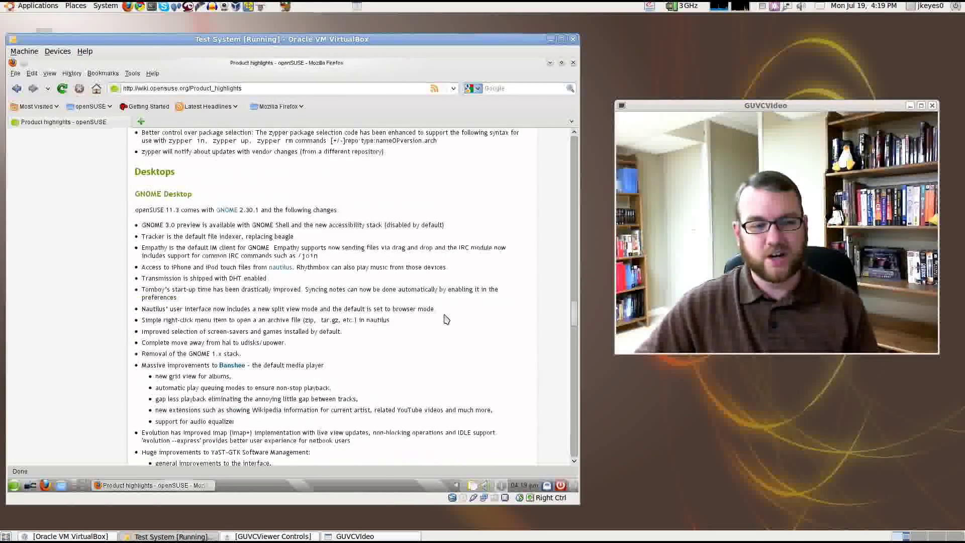
{"action": "scroll", "coordinate": [446, 320], "scroll_direction": "down", "scroll_amount": 9}
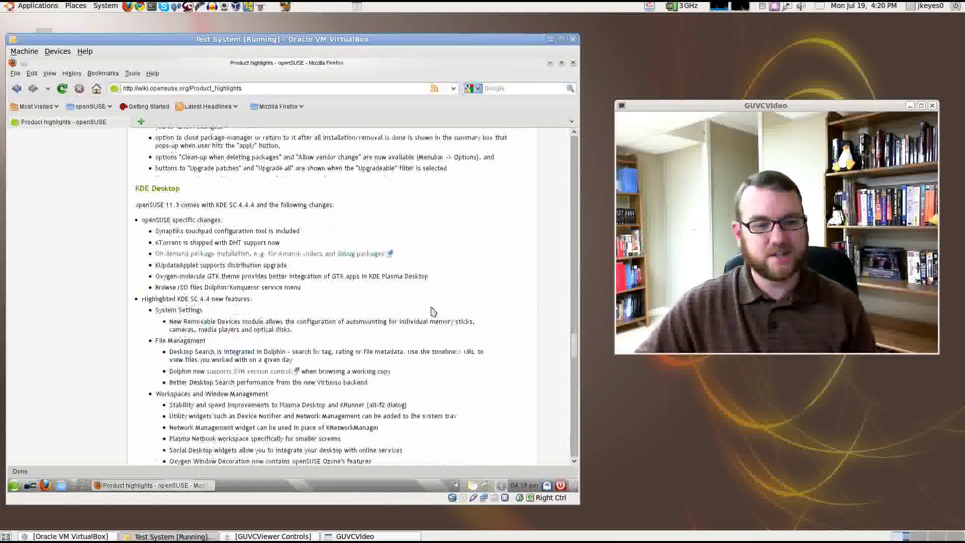
{"action": "scroll", "coordinate": [382, 275], "scroll_direction": "down", "scroll_amount": 16}
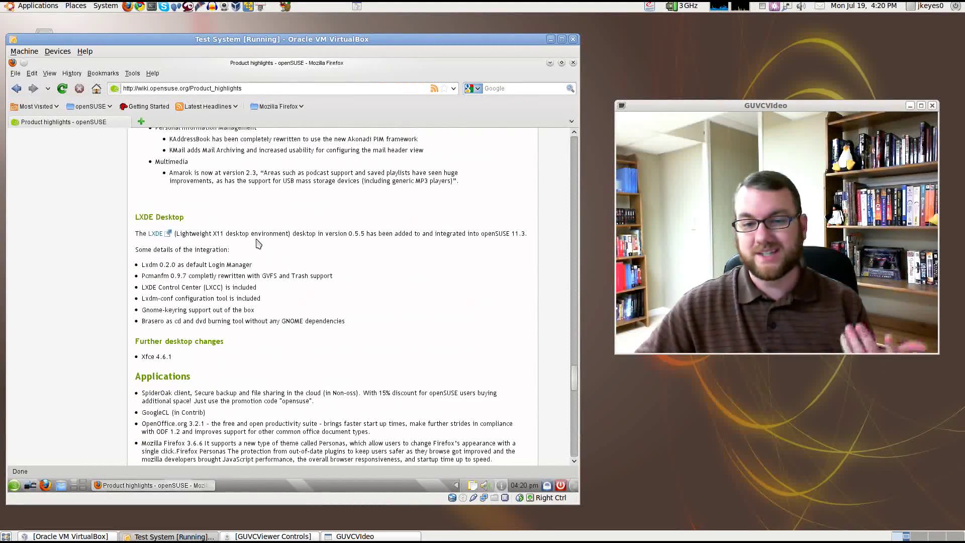
{"action": "scroll", "coordinate": [259, 244], "scroll_direction": "down", "scroll_amount": 2}
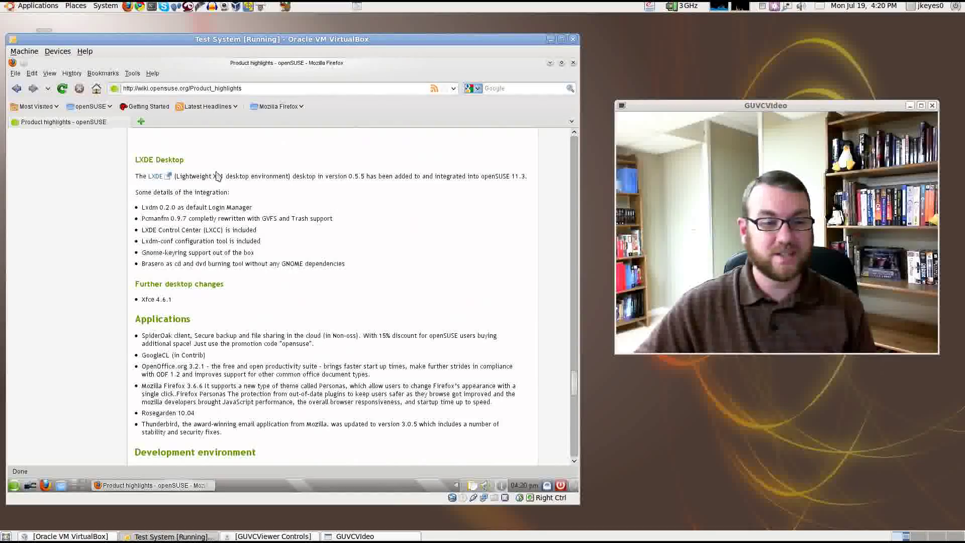
{"action": "scroll", "coordinate": [265, 260], "scroll_direction": "down", "scroll_amount": 3}
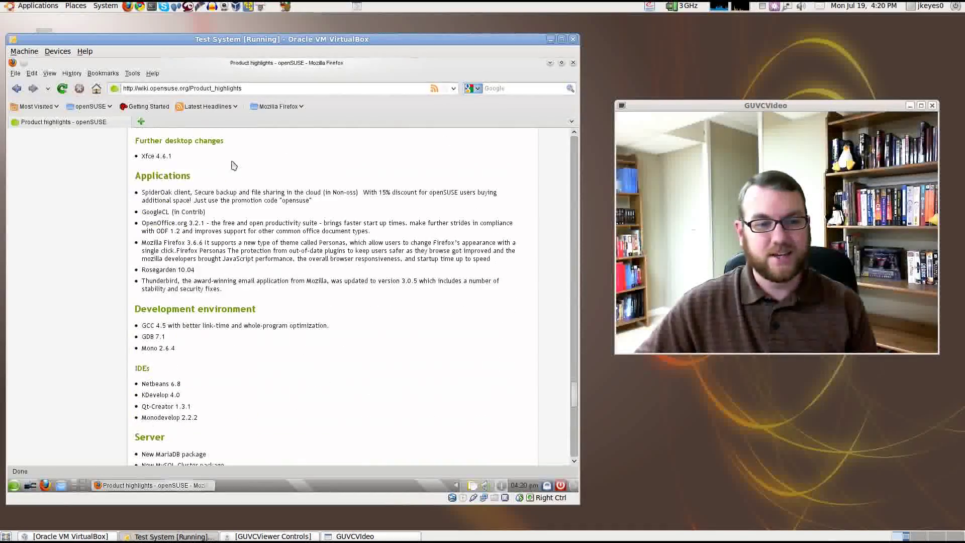
{"action": "scroll", "coordinate": [227, 307], "scroll_direction": "down", "scroll_amount": 1}
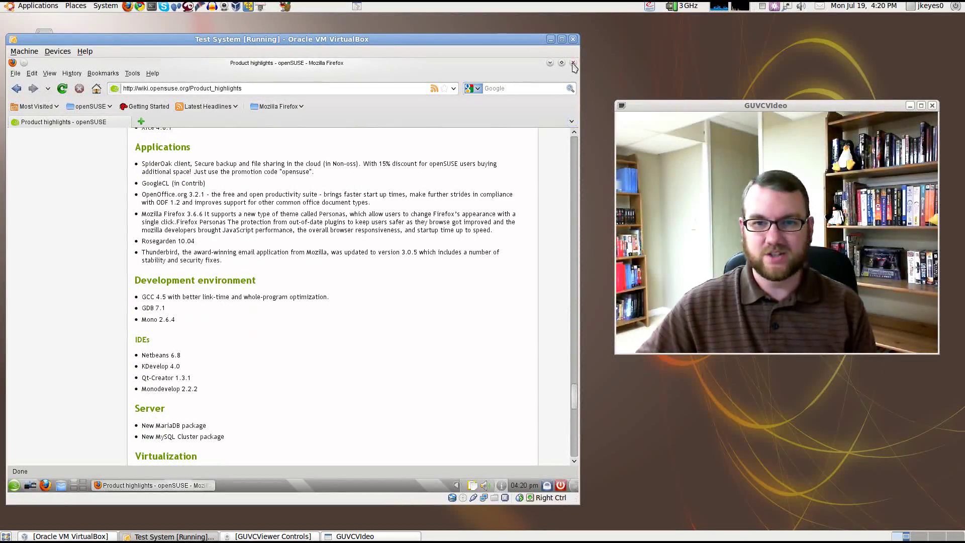
{"action": "key", "text": "ctrl+q"}
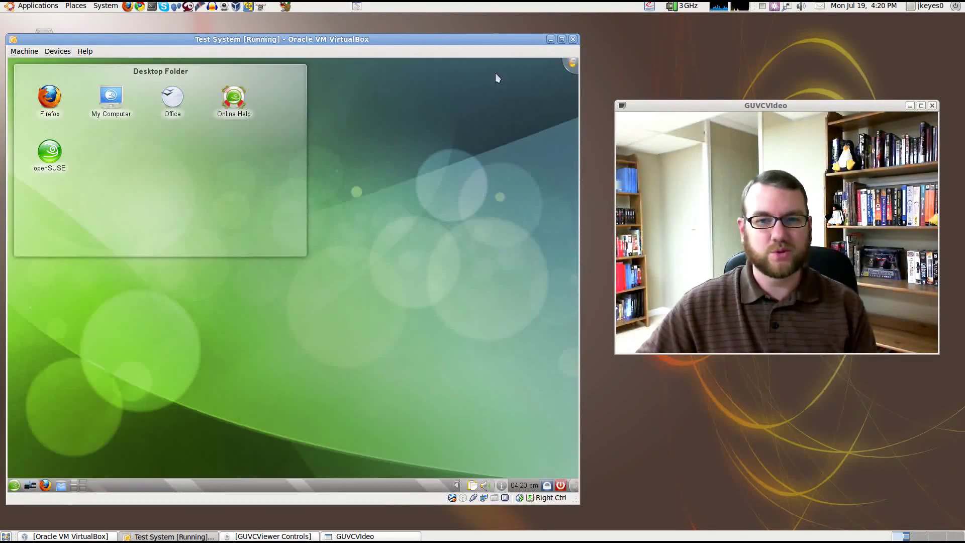
Step: Run plasma-netbook from a Konsole terminal opened via the KDE menu
{"action": "left_click", "coordinate": [15, 485]}
{"action": "left_click", "coordinate": [47, 435]}
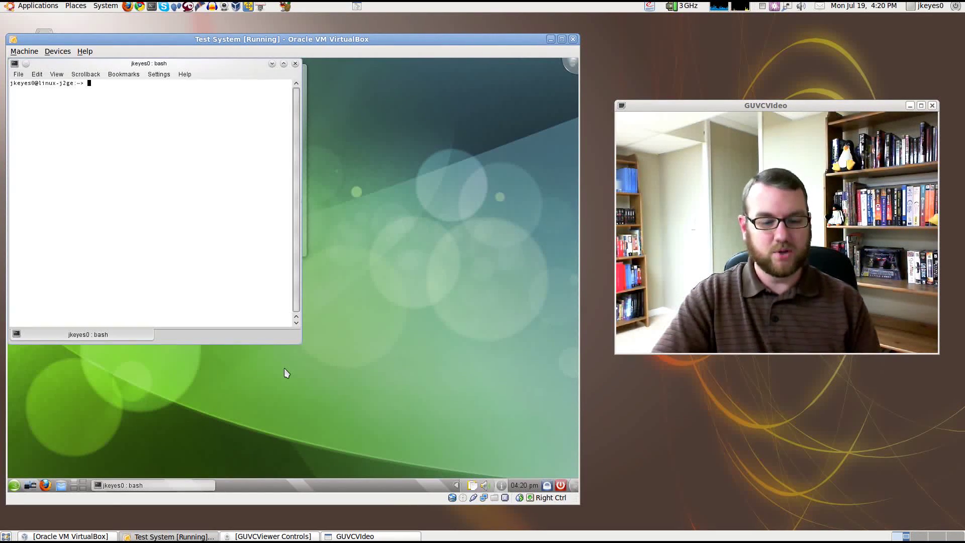
{"action": "type", "text": "plasma-netbook"}
{"action": "key", "text": "Return"}
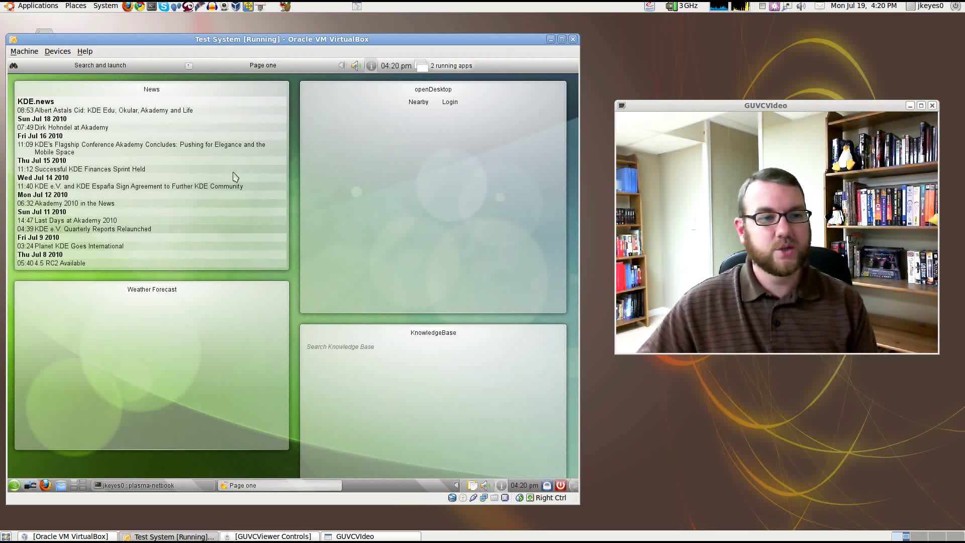
Step: Bring up the News widget's settings on its Feeds page
{"action": "right_click", "coordinate": [138, 97]}
{"action": "right_click", "coordinate": [134, 95]}
{"action": "right_click", "coordinate": [135, 97]}
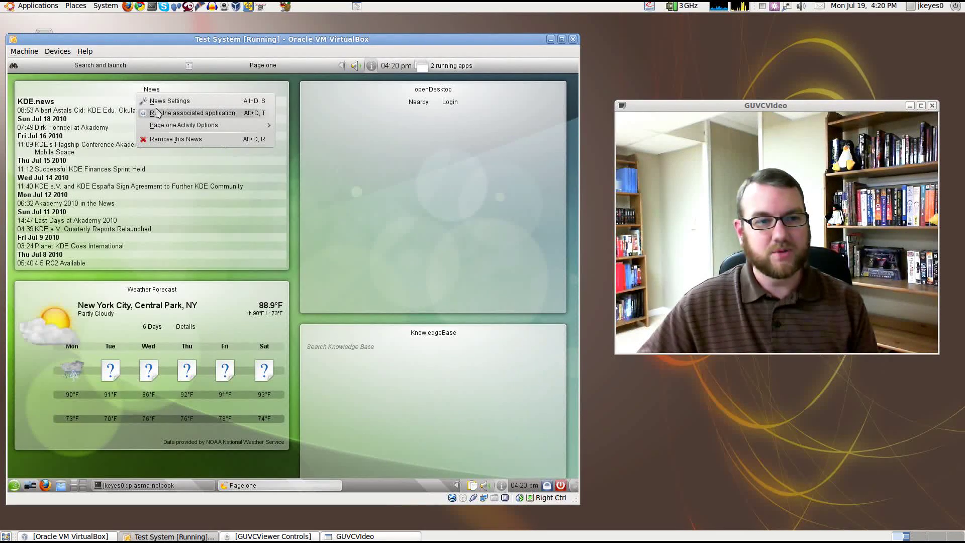
{"action": "mouse_move", "coordinate": [151, 127]}
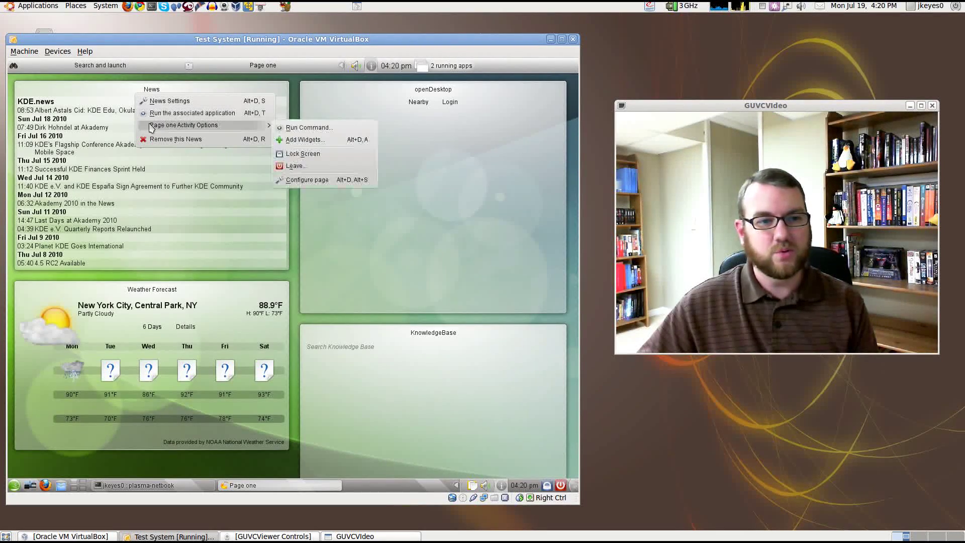
{"action": "left_click", "coordinate": [172, 102]}
{"action": "left_click", "coordinate": [221, 238]}
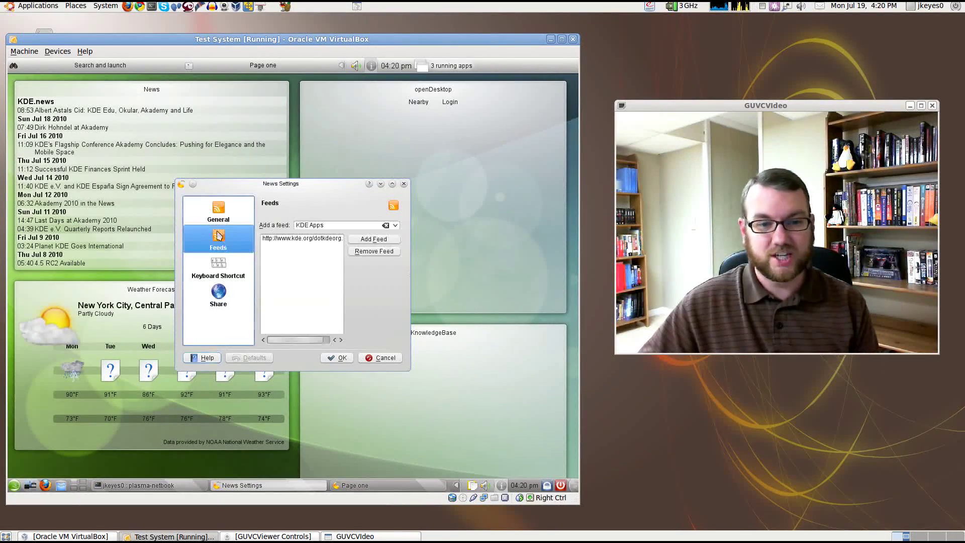
Step: Replace the kde.org feed with This Week In Linux, save, and open the FFmpeg story
{"action": "type", "text": "http://www.thisweekinlinux.com/feed"}
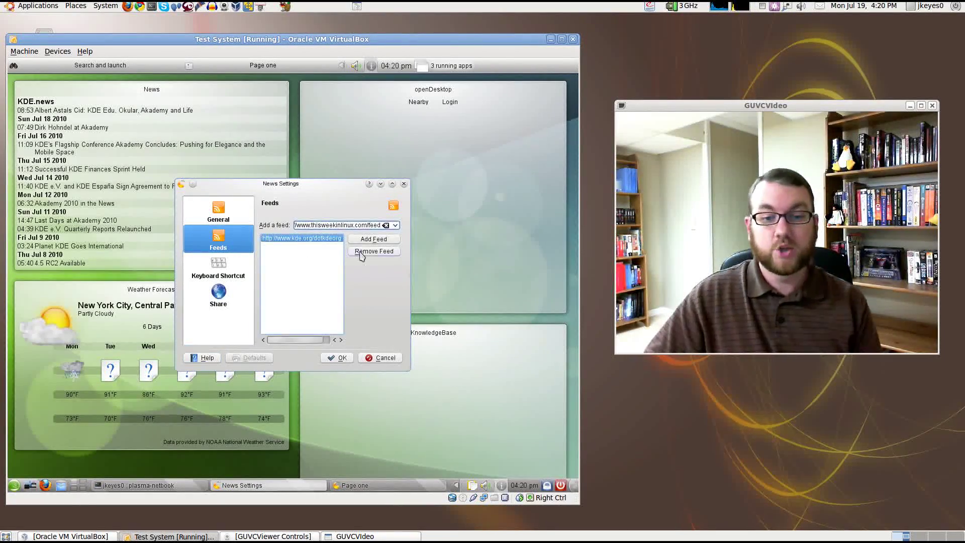
{"action": "left_click", "coordinate": [378, 239]}
{"action": "left_click", "coordinate": [299, 245]}
{"action": "left_click", "coordinate": [374, 251]}
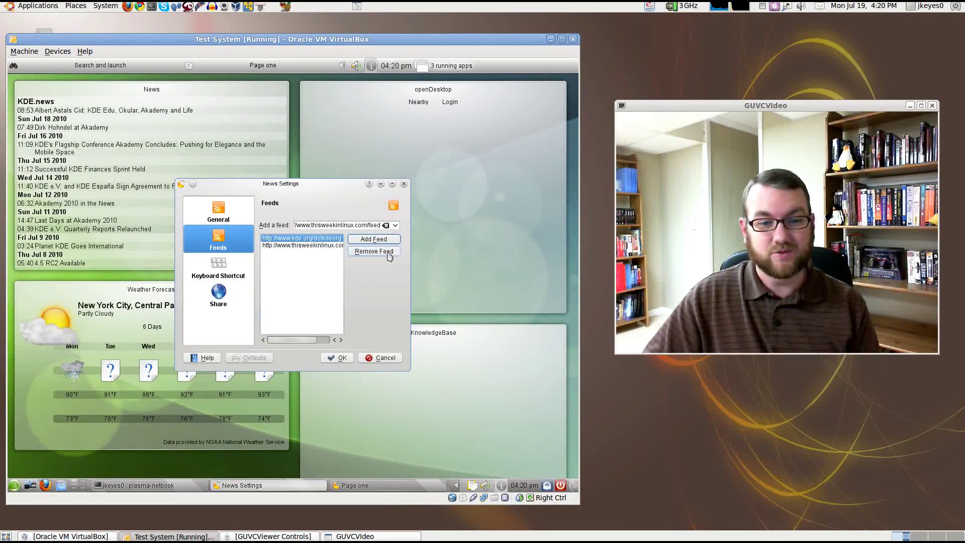
{"action": "left_click", "coordinate": [340, 357]}
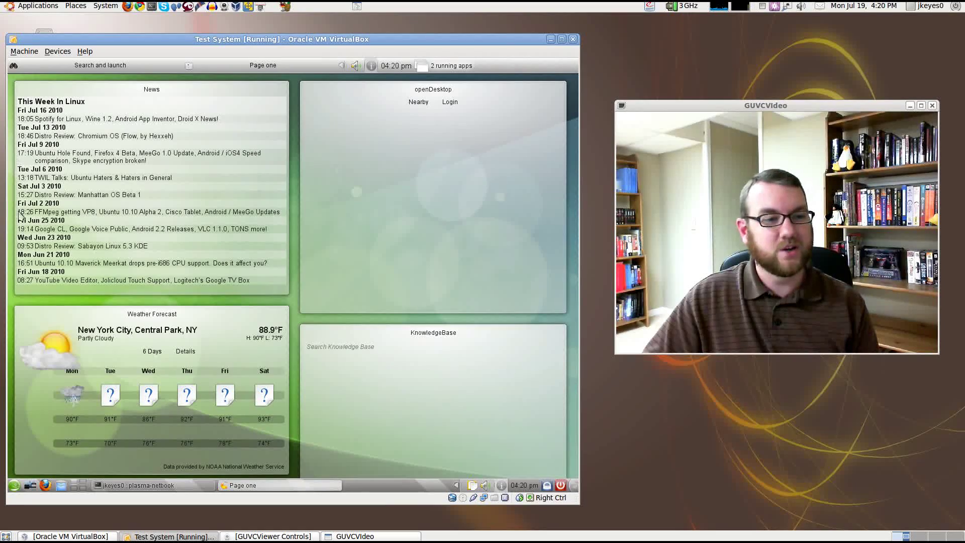
{"action": "left_click", "coordinate": [54, 212]}
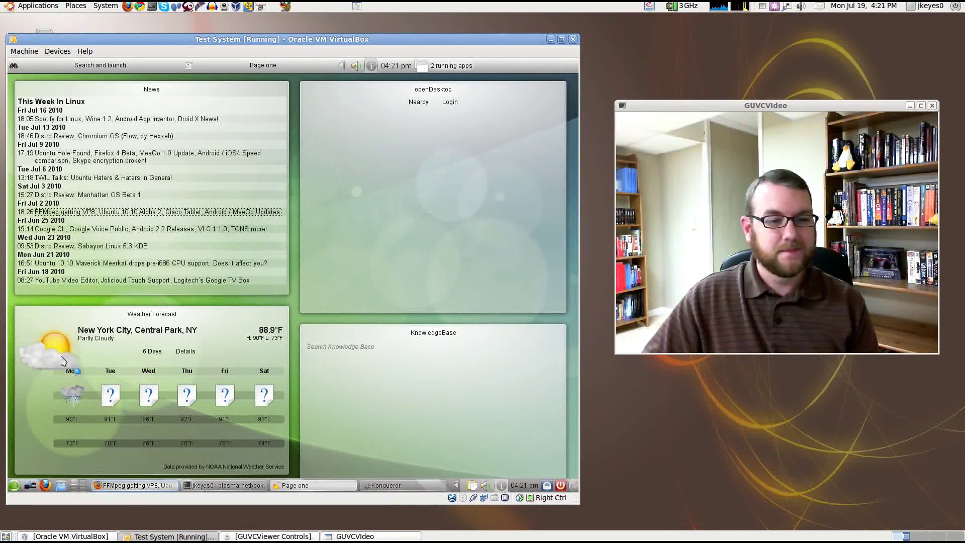
{"action": "right_click", "coordinate": [148, 317]}
{"action": "left_click", "coordinate": [193, 321]}
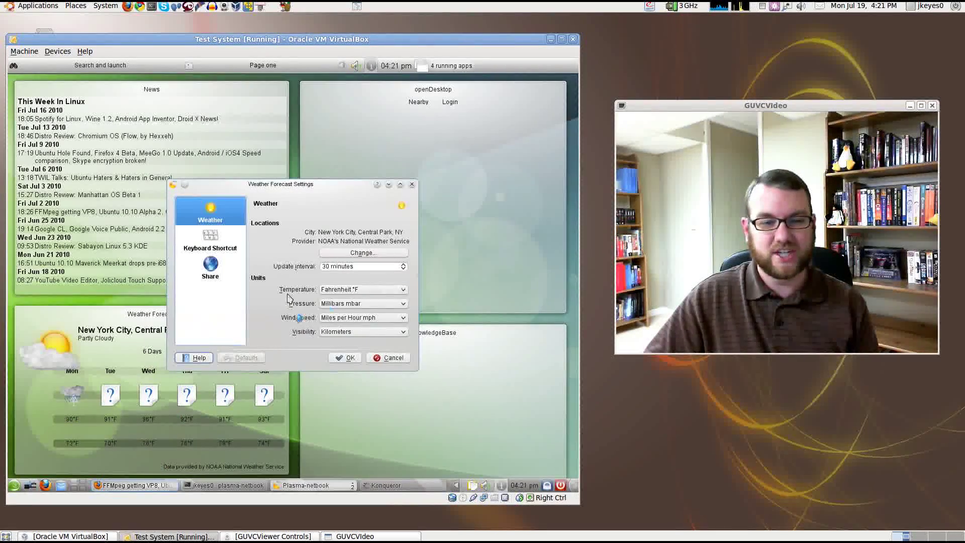
{"action": "left_click", "coordinate": [392, 358]}
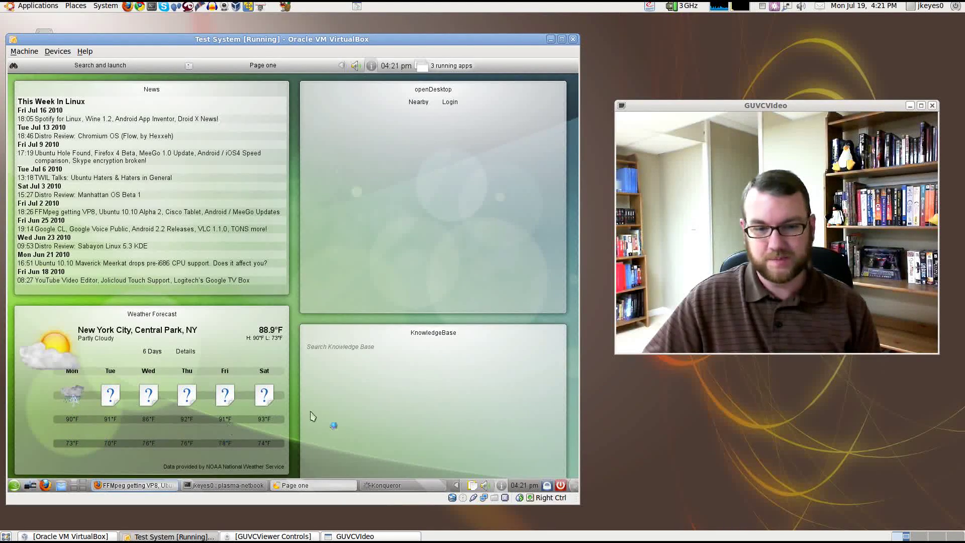
{"action": "right_click", "coordinate": [442, 339]}
{"action": "left_click", "coordinate": [475, 344]}
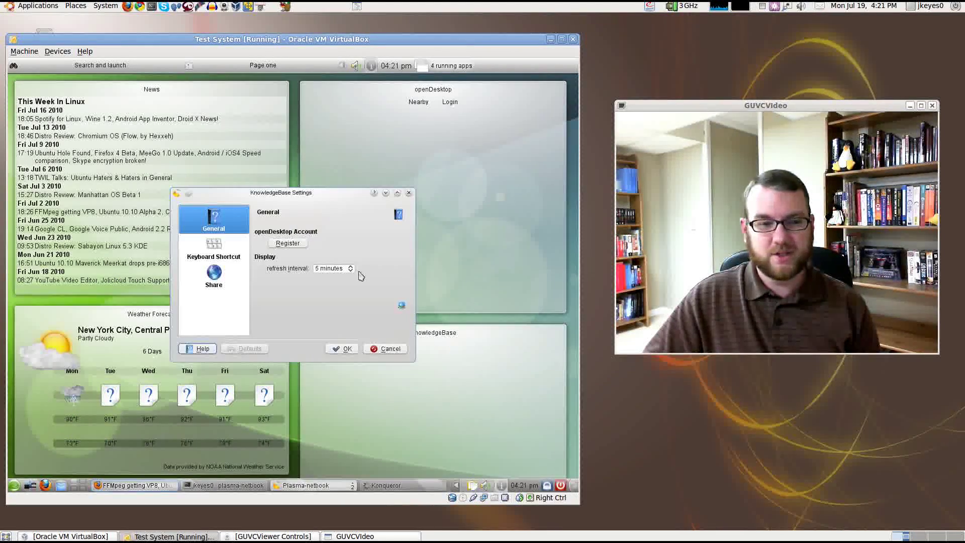
{"action": "left_click", "coordinate": [387, 348]}
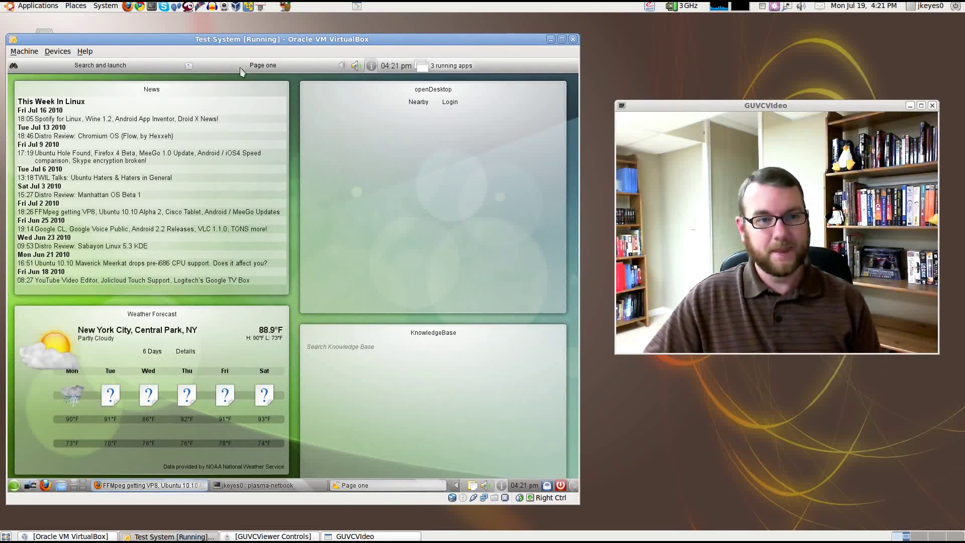
{"action": "left_click", "coordinate": [103, 68]}
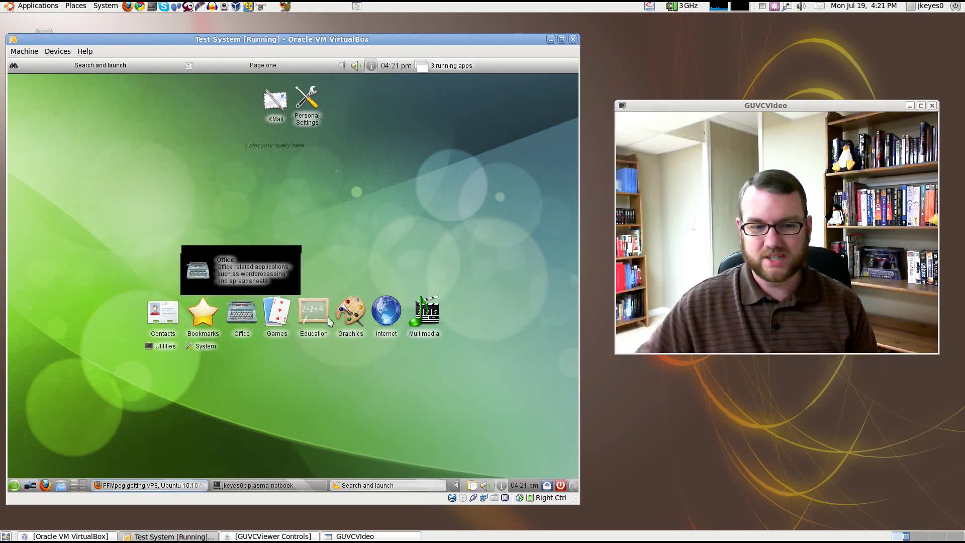
Step: Browse the launcher's Office and Multimedia categories, then restore the Firefox FFmpeg story window
{"action": "left_click", "coordinate": [241, 320]}
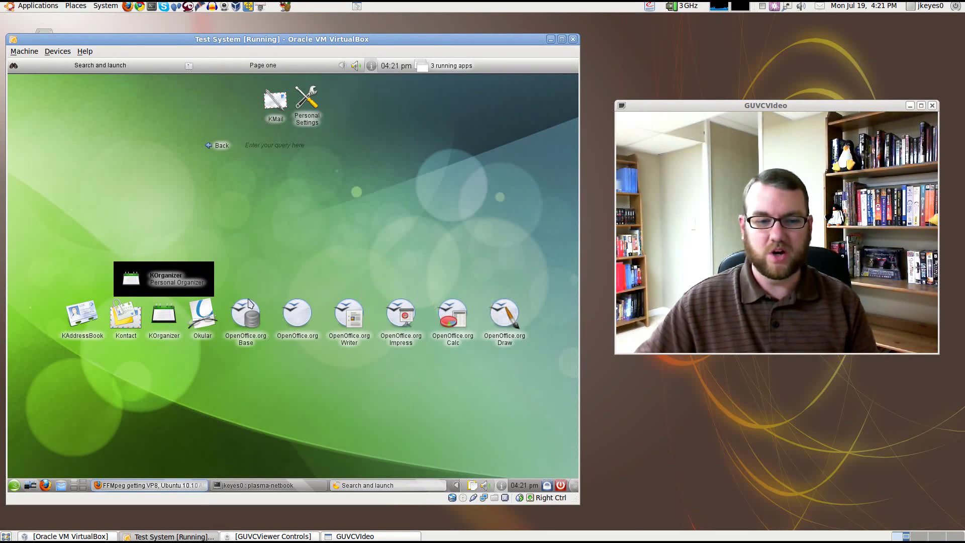
{"action": "left_click", "coordinate": [217, 145]}
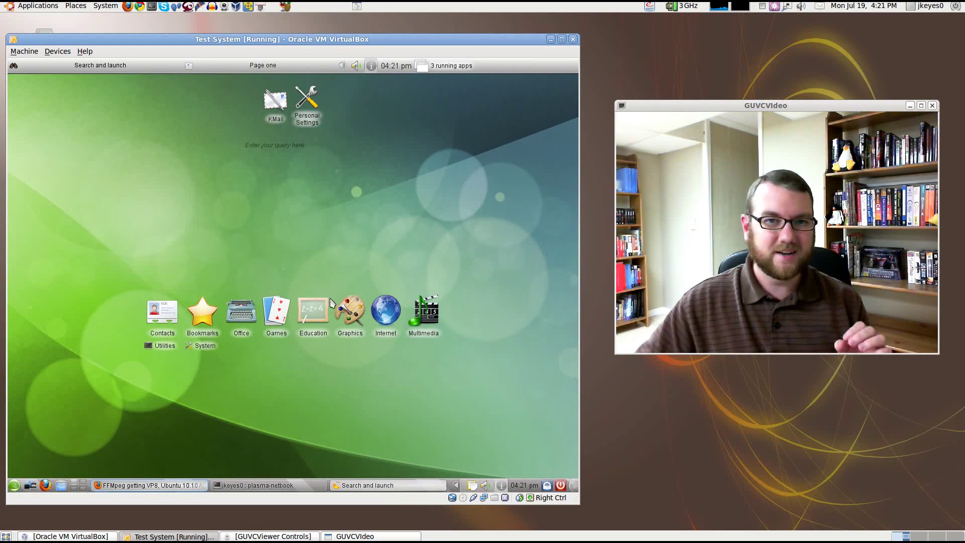
{"action": "left_click", "coordinate": [424, 314]}
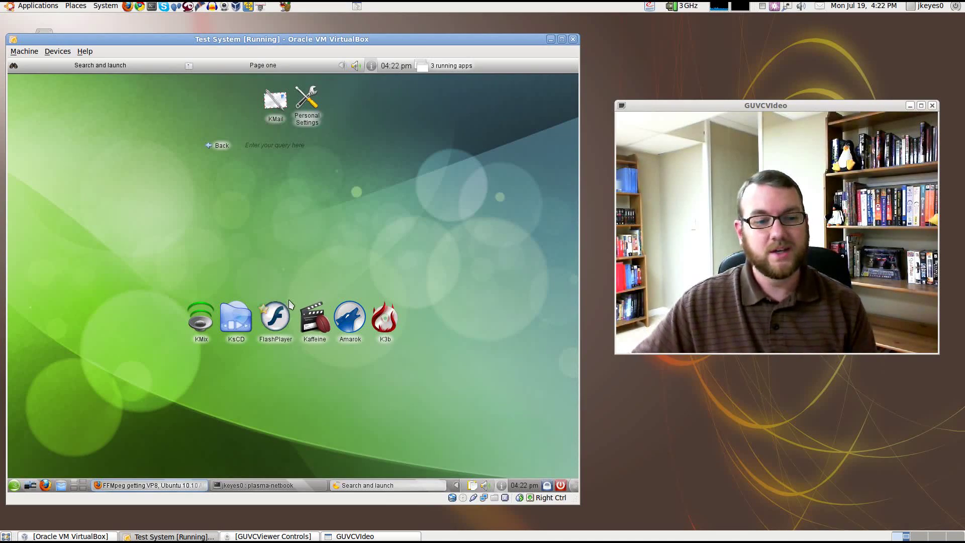
{"action": "left_click", "coordinate": [161, 485]}
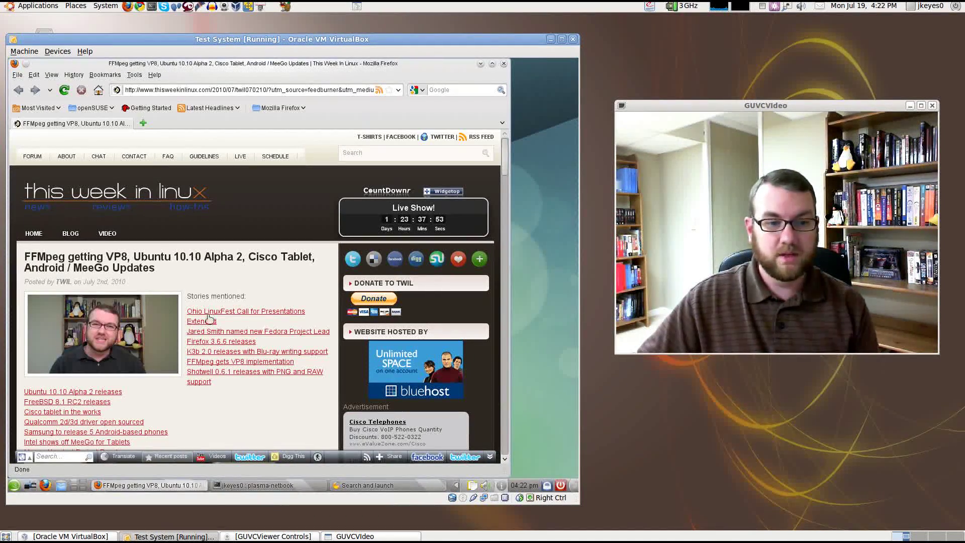
Step: Confirm via About Adobe Flash Player that version 10,1,53,64 is installed, then close Firefox
{"action": "scroll", "coordinate": [209, 319], "scroll_direction": "down", "scroll_amount": 8}
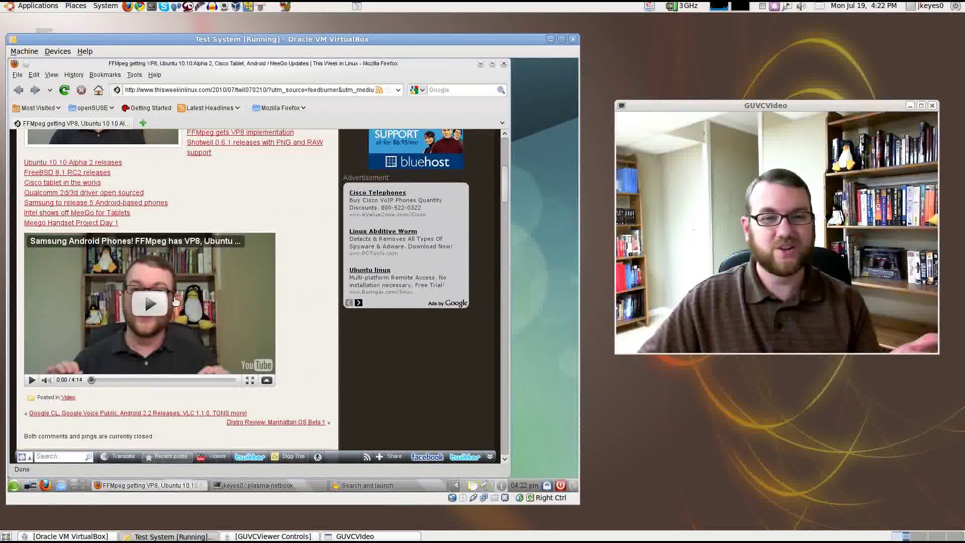
{"action": "right_click", "coordinate": [177, 298]}
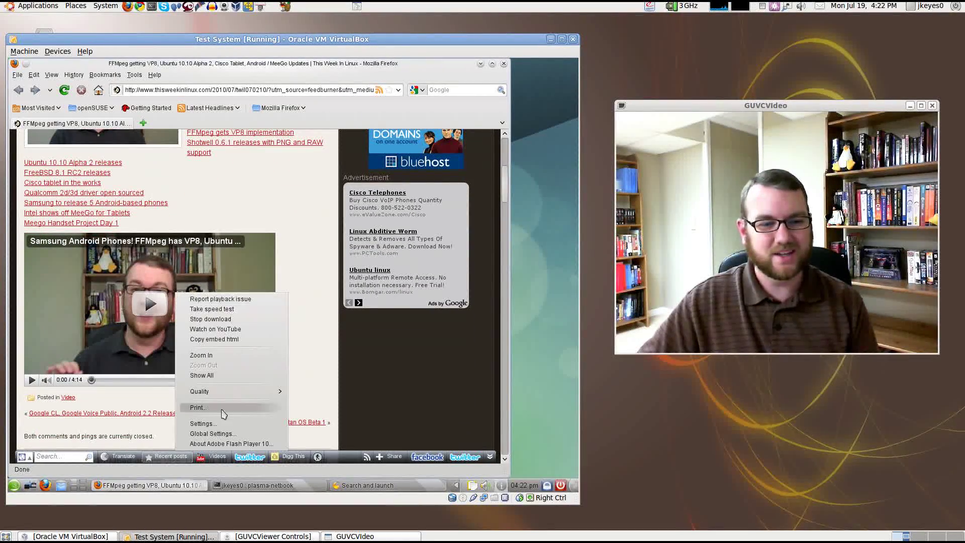
{"action": "left_click", "coordinate": [230, 443]}
{"action": "scroll", "coordinate": [273, 320], "scroll_direction": "down", "scroll_amount": 1}
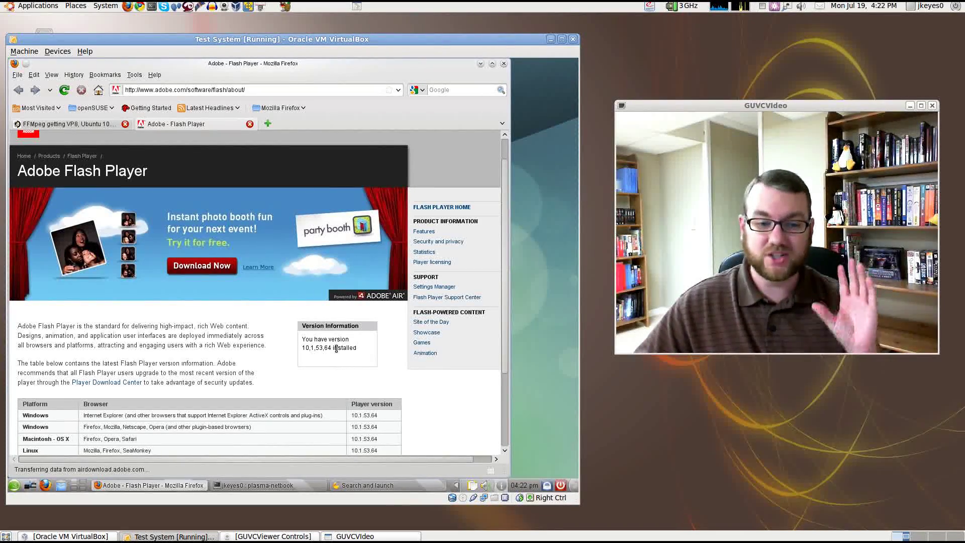
{"action": "key", "text": "ctrl+w"}
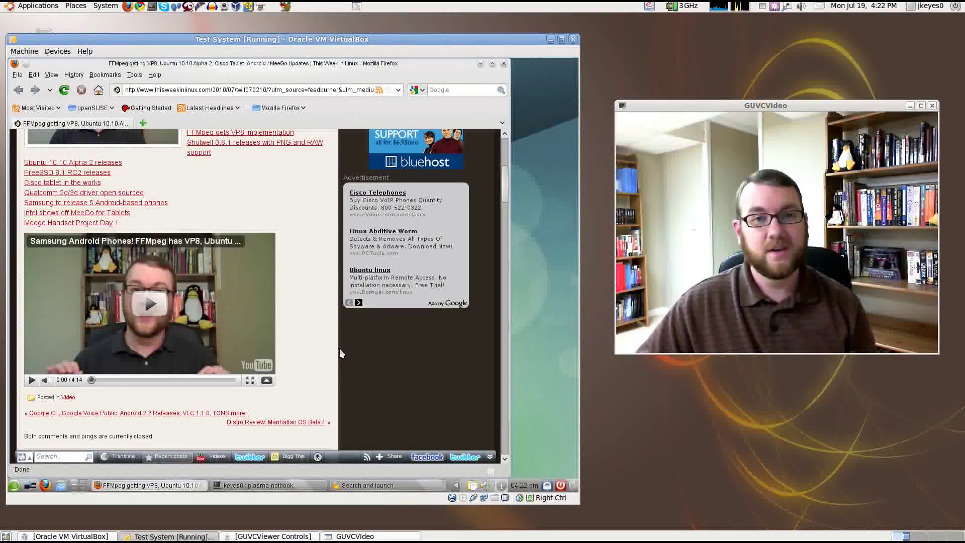
{"action": "key", "text": "ctrl+w"}
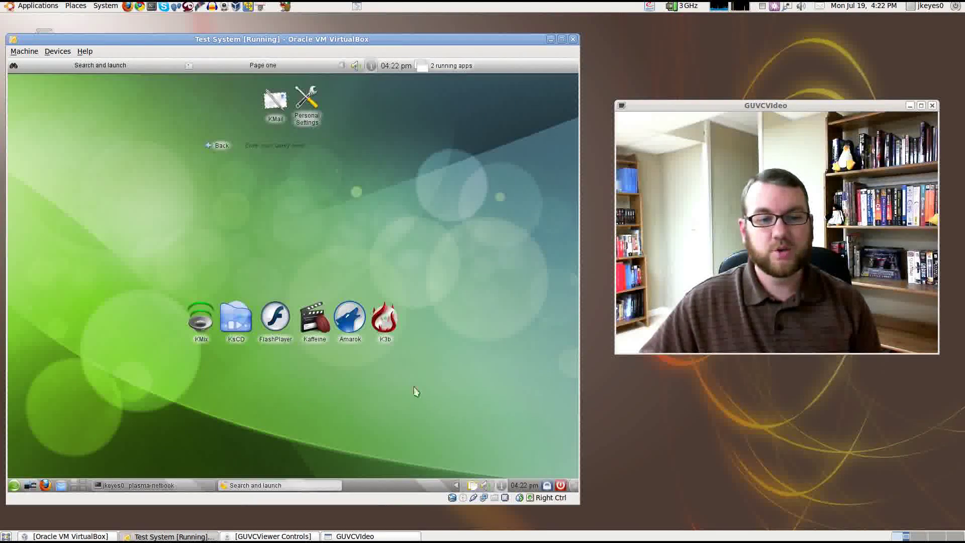
Step: Search the launcher for amarok and then openoffice, clearing each search back to the categories
{"action": "left_click", "coordinate": [218, 145]}
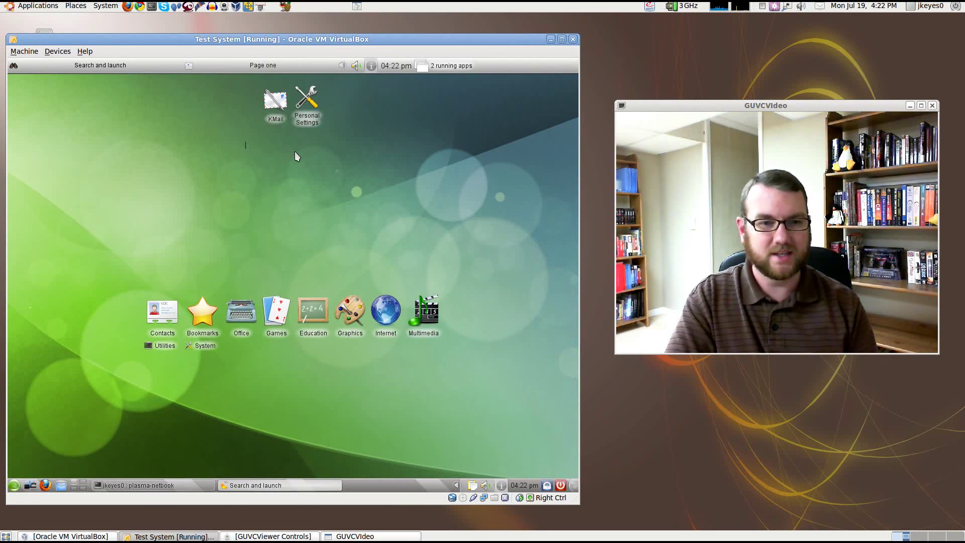
{"action": "type", "text": "amarok"}
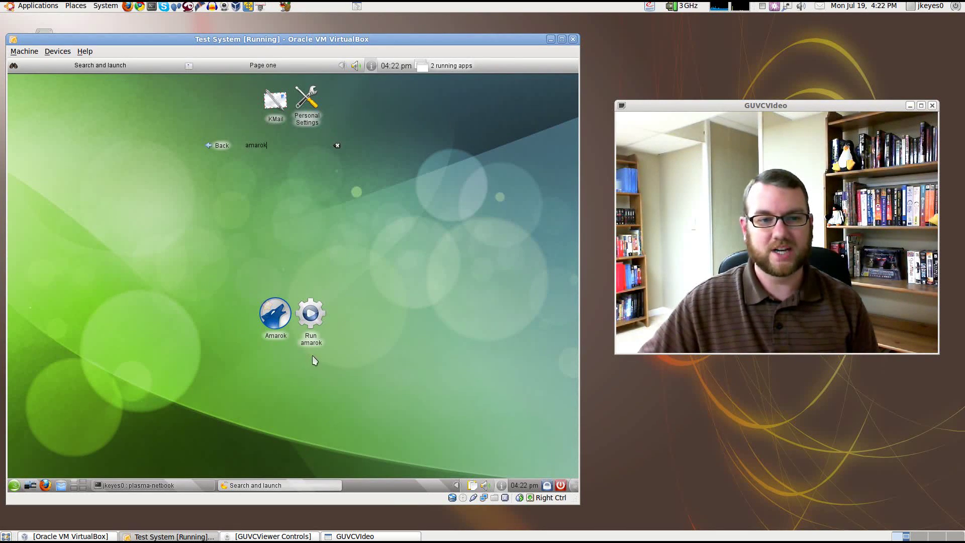
{"action": "left_click_drag", "start_coordinate": [276, 144], "coordinate": [93, 144]}
{"action": "key", "text": "BackSpace"}
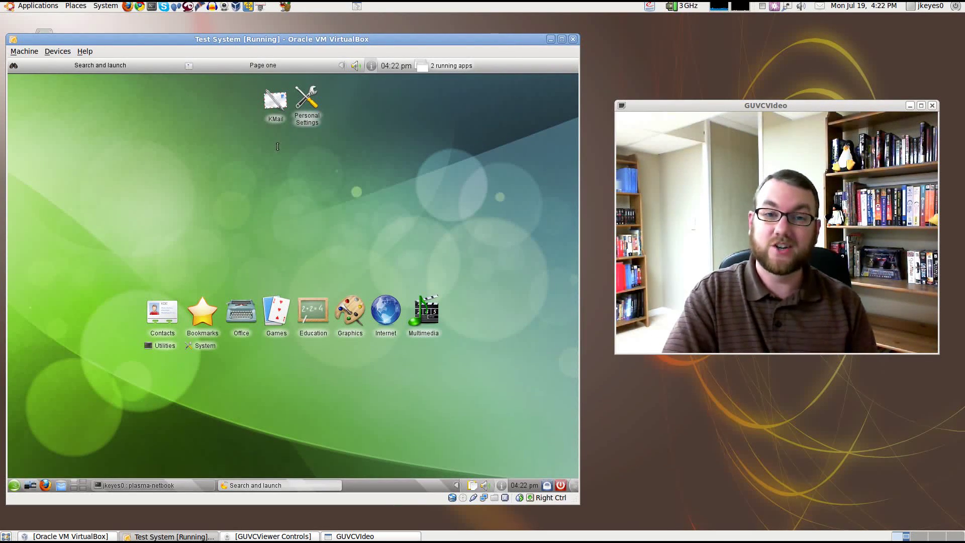
{"action": "type", "text": "openoffice"}
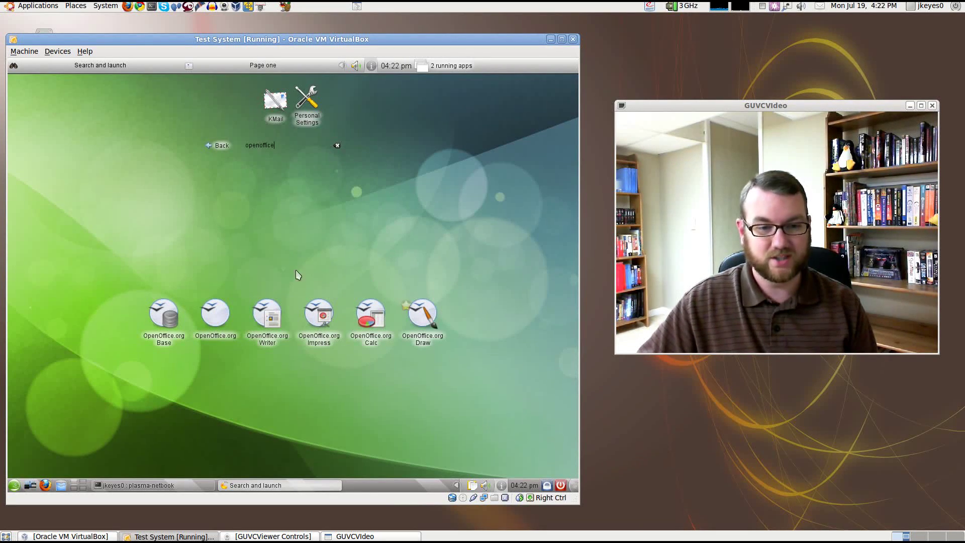
{"action": "left_click_drag", "start_coordinate": [293, 145], "coordinate": [42, 129]}
{"action": "key", "text": "BackSpace"}
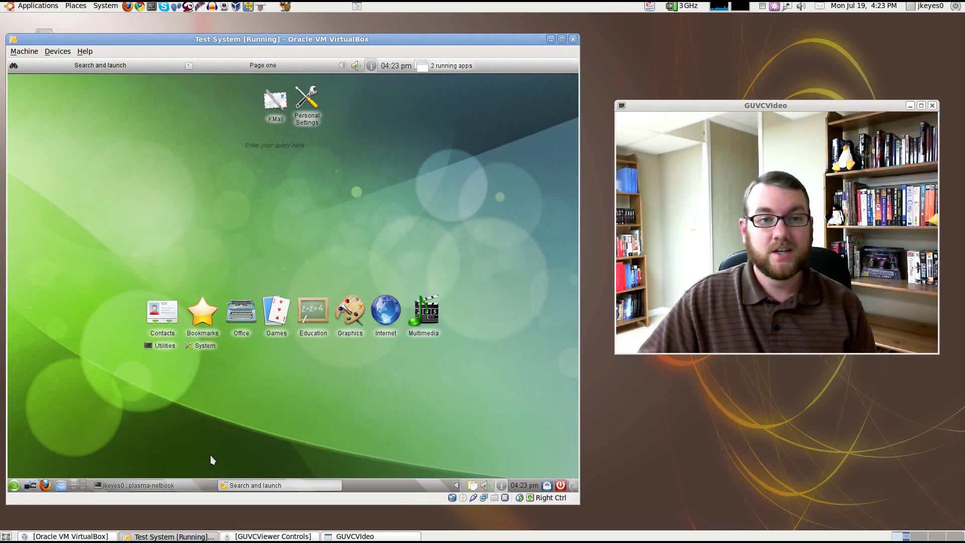
Step: Close the Konsole running the netbook shell and start SpiderOak Backup from the Kickoff menu
{"action": "left_click", "coordinate": [192, 486]}
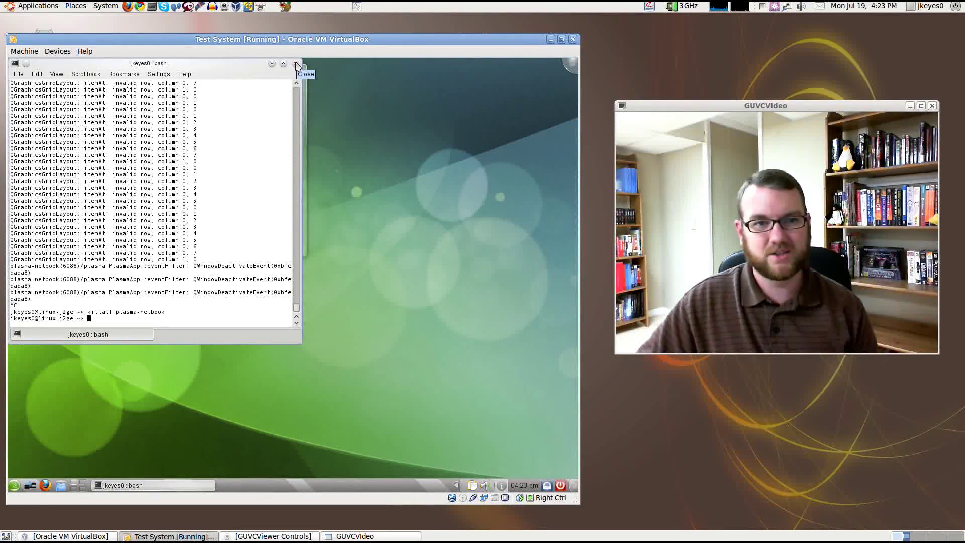
{"action": "left_click", "coordinate": [296, 65]}
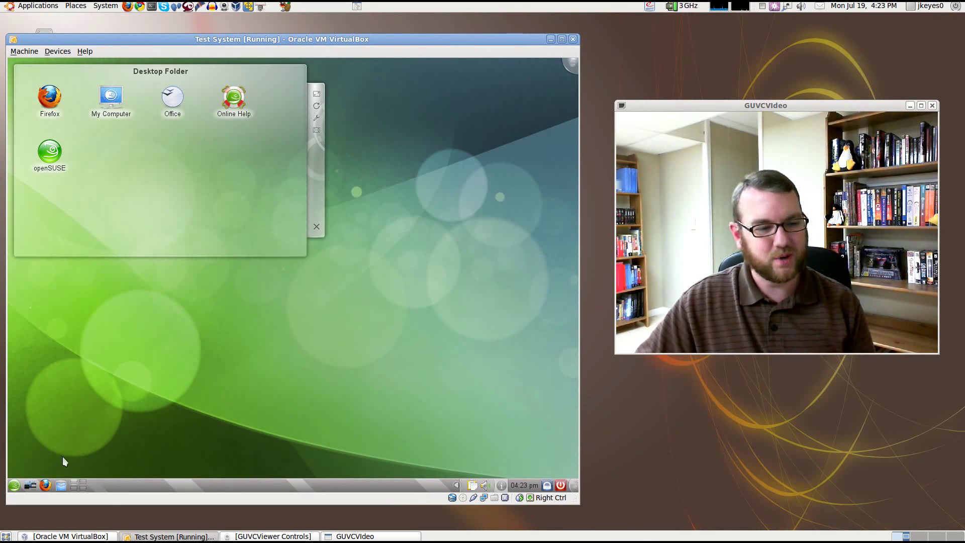
{"action": "left_click", "coordinate": [14, 484]}
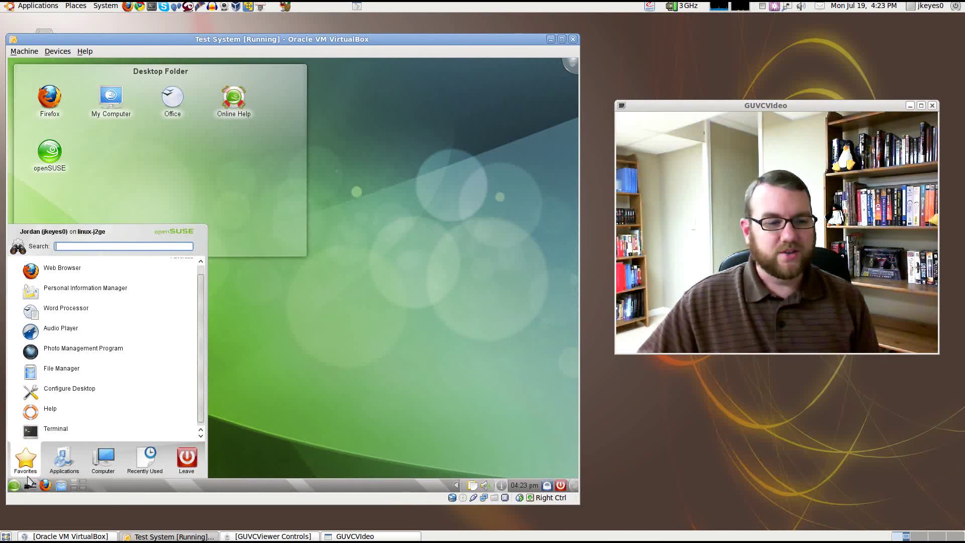
{"action": "left_click", "coordinate": [64, 460]}
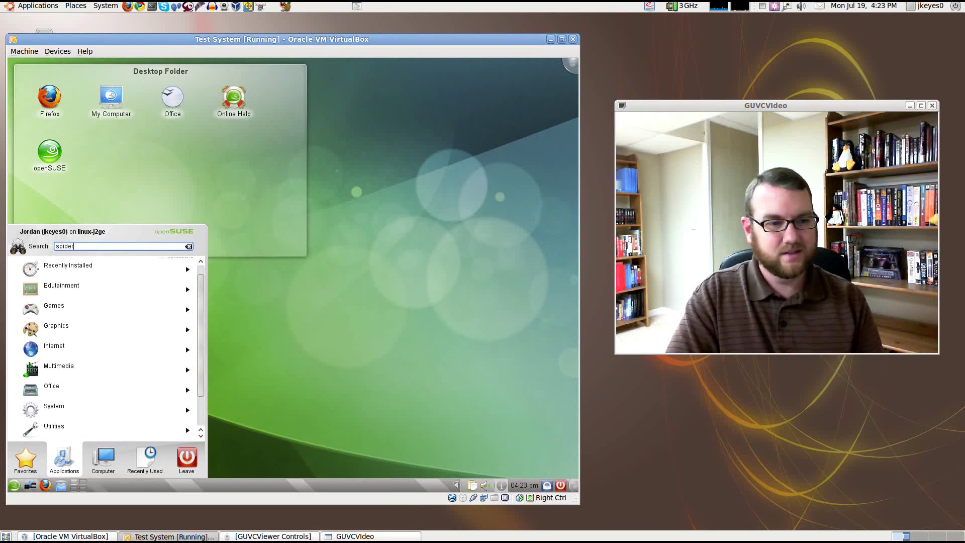
{"action": "left_click", "coordinate": [83, 266]}
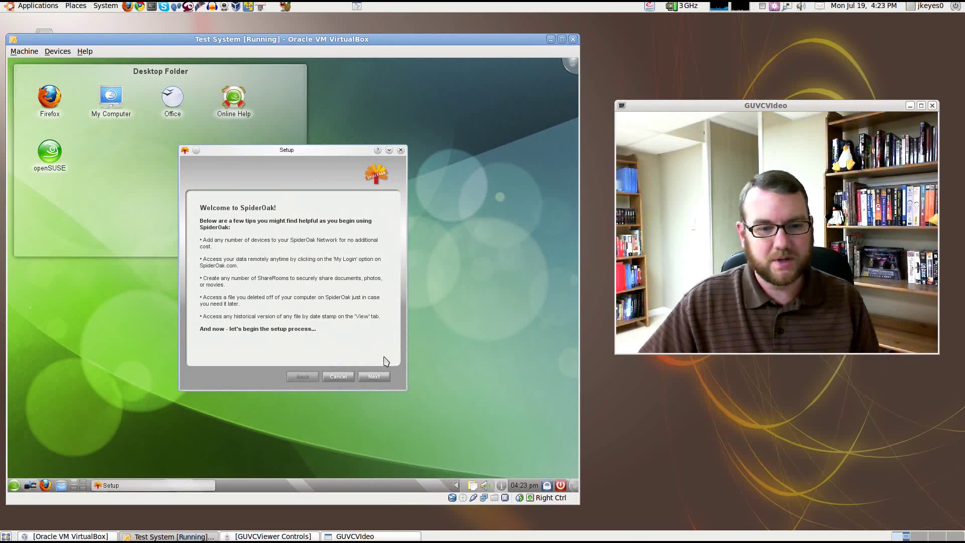
Step: Step through the SpiderOak Setup wizard and finish it once the keys are generated
{"action": "left_click", "coordinate": [374, 376]}
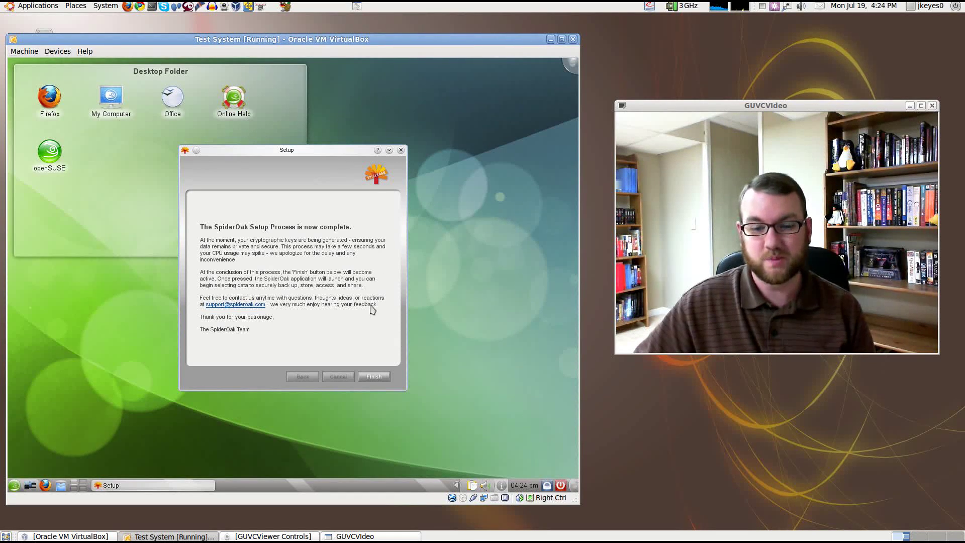
{"action": "left_click", "coordinate": [376, 378]}
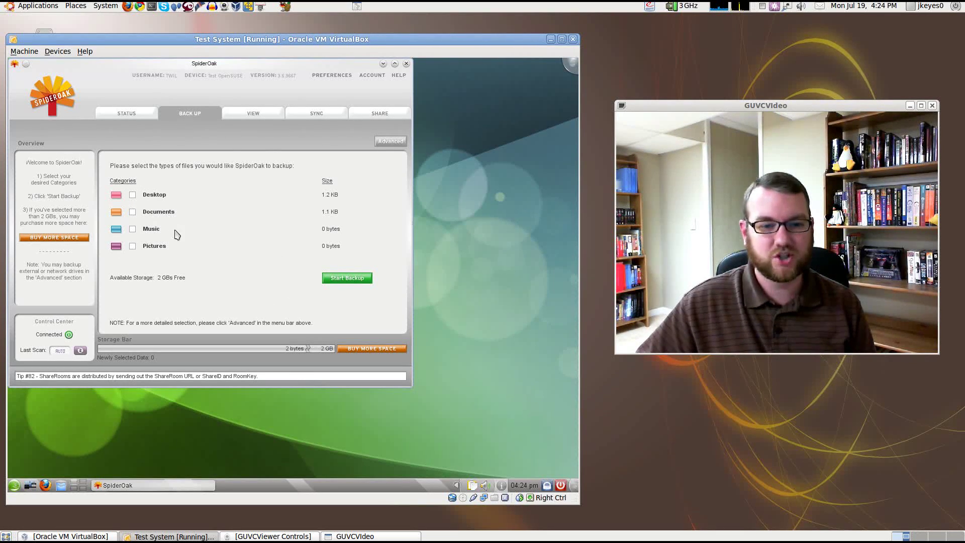
Step: Try SpiderOak's Advanced file-tree selection, then return to Basic mode
{"action": "left_click", "coordinate": [390, 142]}
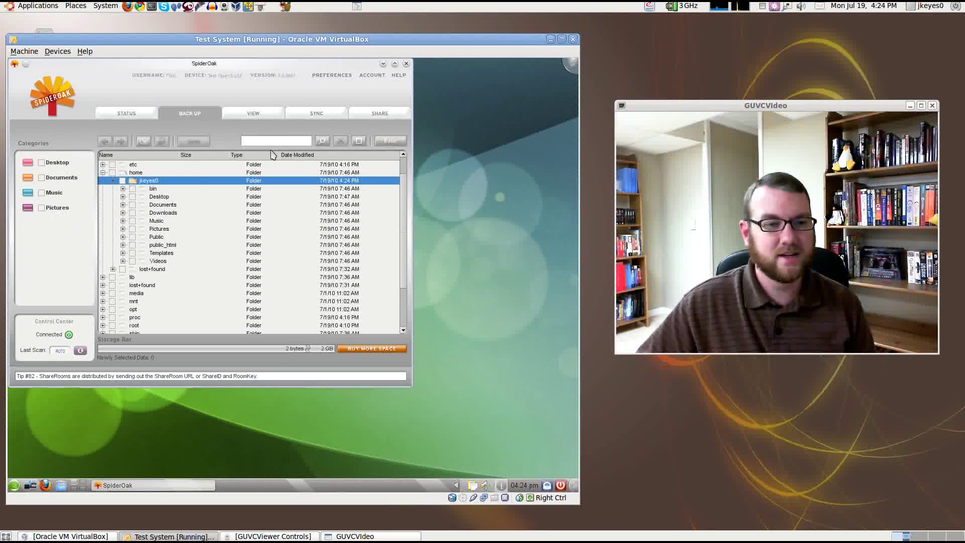
{"action": "left_click", "coordinate": [391, 142]}
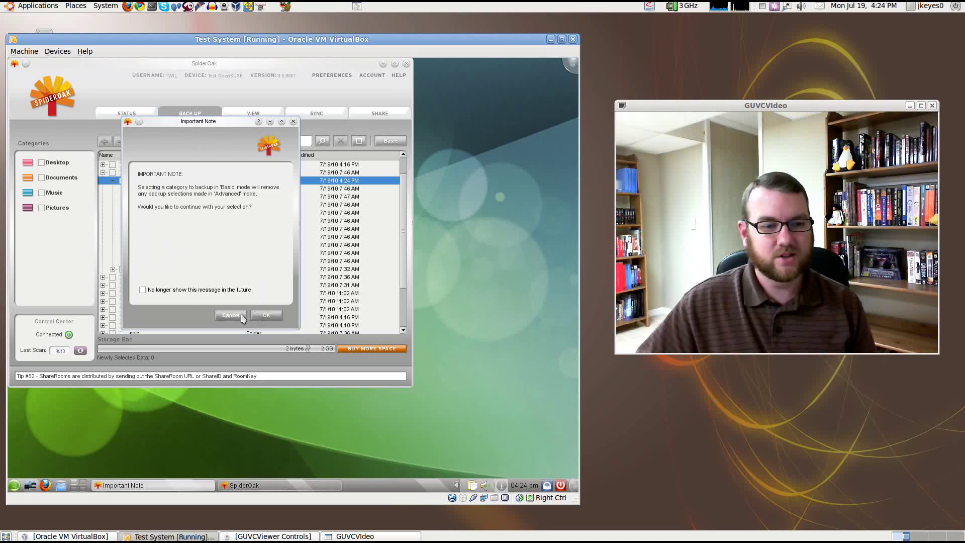
{"action": "left_click", "coordinate": [261, 315]}
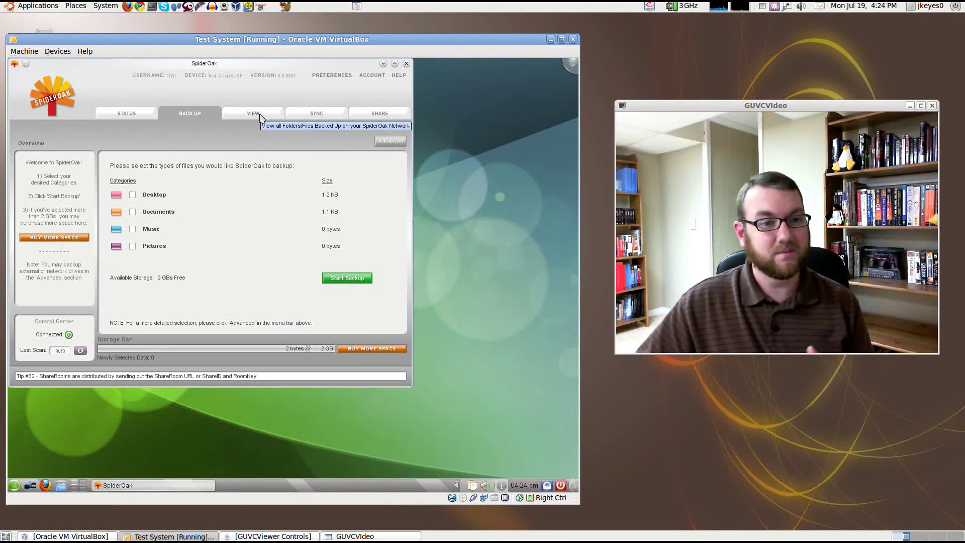
Step: Select the Desktop and Documents categories and start the backup
{"action": "left_click", "coordinate": [132, 194]}
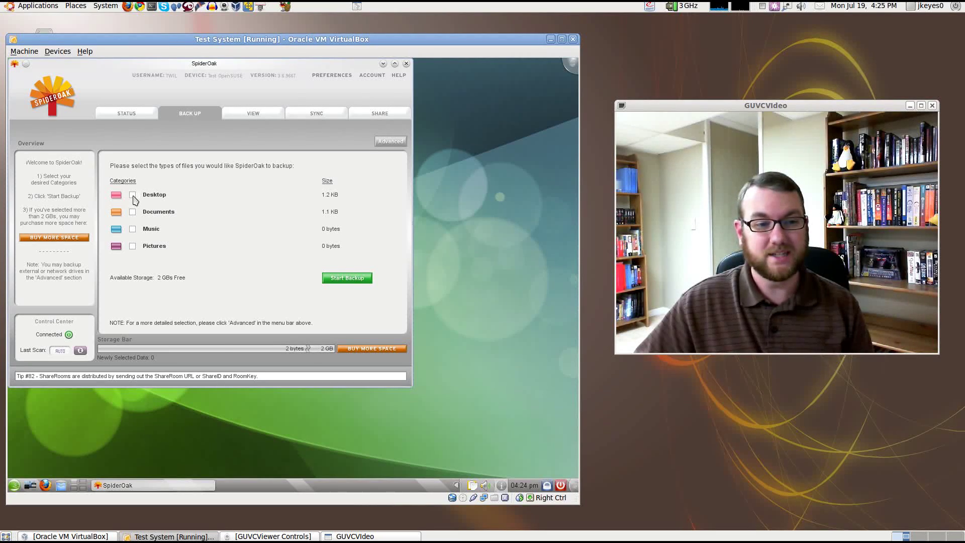
{"action": "left_click", "coordinate": [132, 212]}
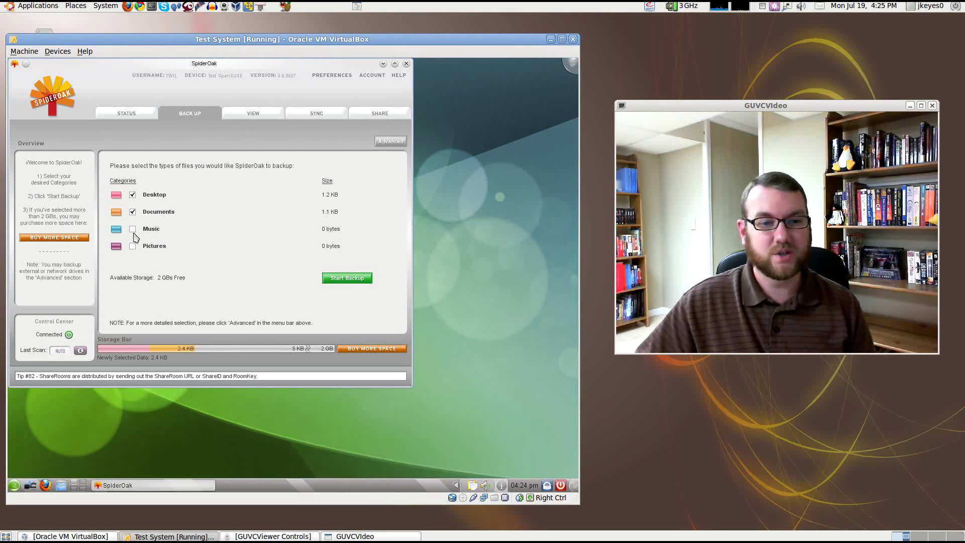
{"action": "left_click", "coordinate": [349, 278]}
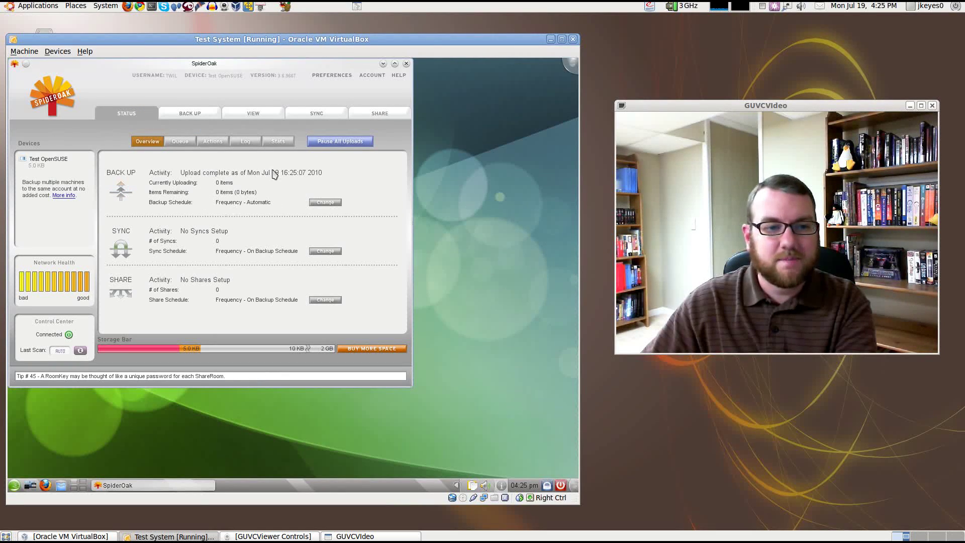
Step: Check the backup's Queue, Actions and Log status pages
{"action": "left_click", "coordinate": [181, 141]}
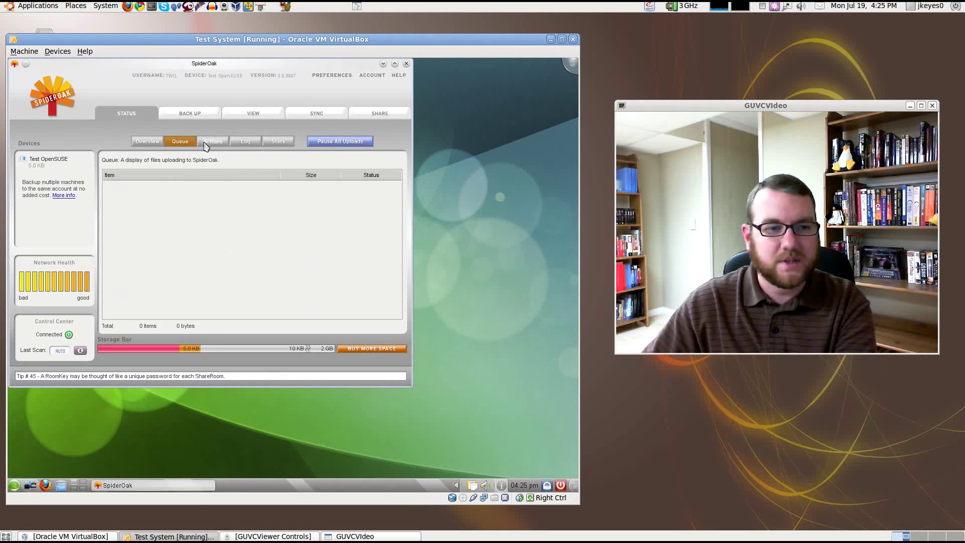
{"action": "left_click", "coordinate": [212, 142]}
{"action": "left_click", "coordinate": [245, 143]}
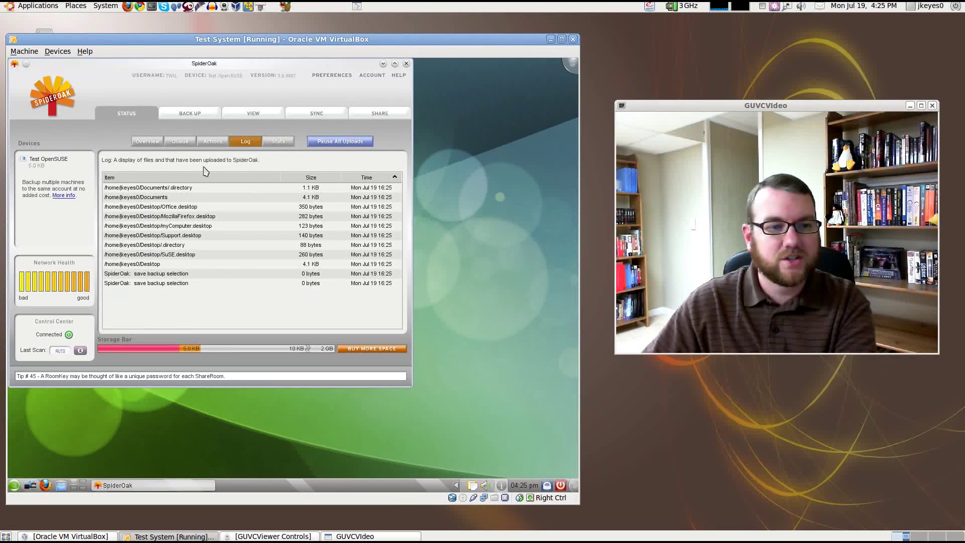
Step: Browse the backed-up Desktop and Documents files in the View page
{"action": "left_click", "coordinate": [253, 113]}
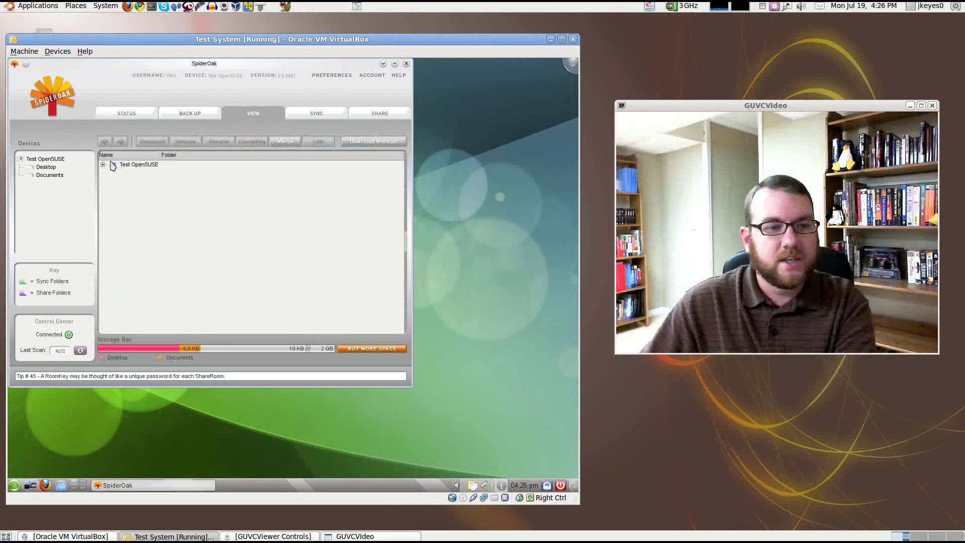
{"action": "left_click", "coordinate": [113, 172]}
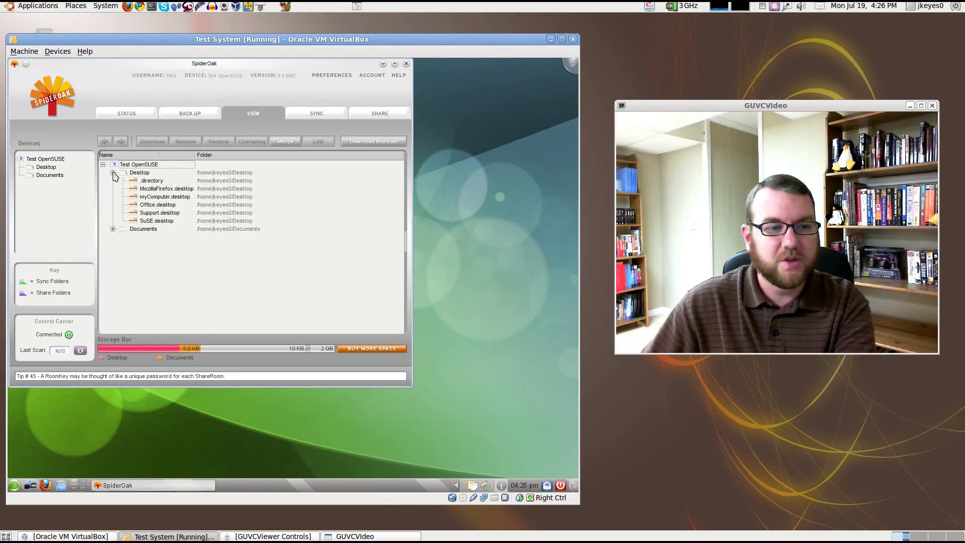
{"action": "left_click", "coordinate": [113, 229]}
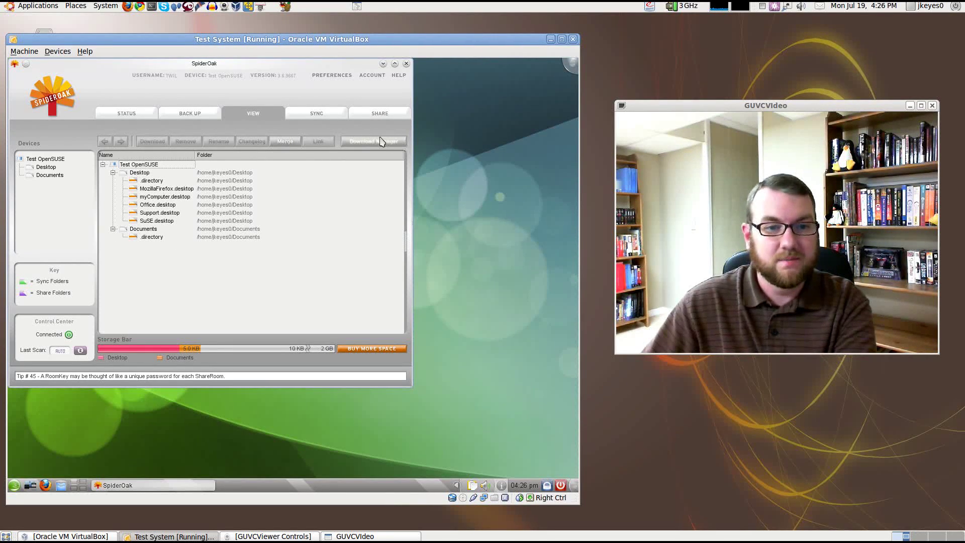
Step: Look at the Sync and Share pages without creating a ShareID, then quit SpiderOak
{"action": "left_click", "coordinate": [316, 115]}
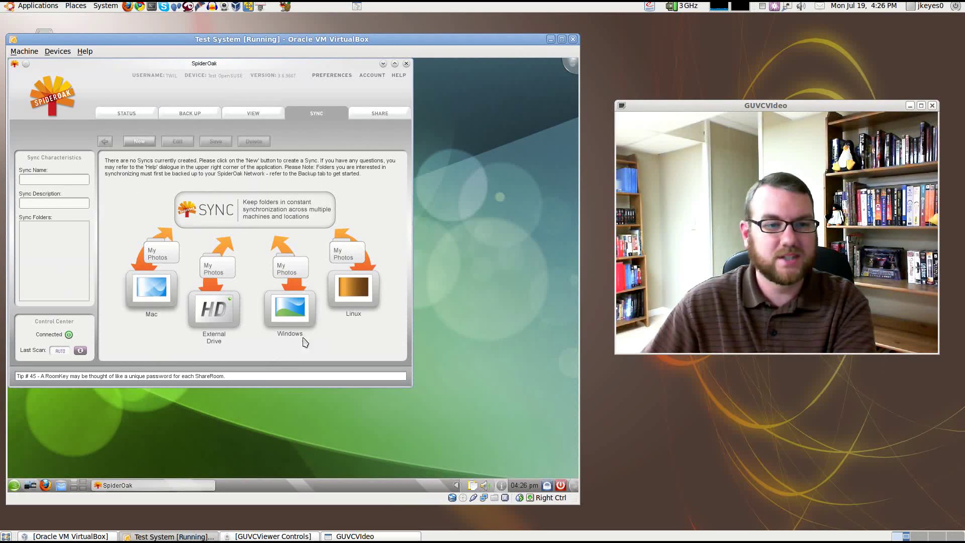
{"action": "left_click", "coordinate": [366, 115]}
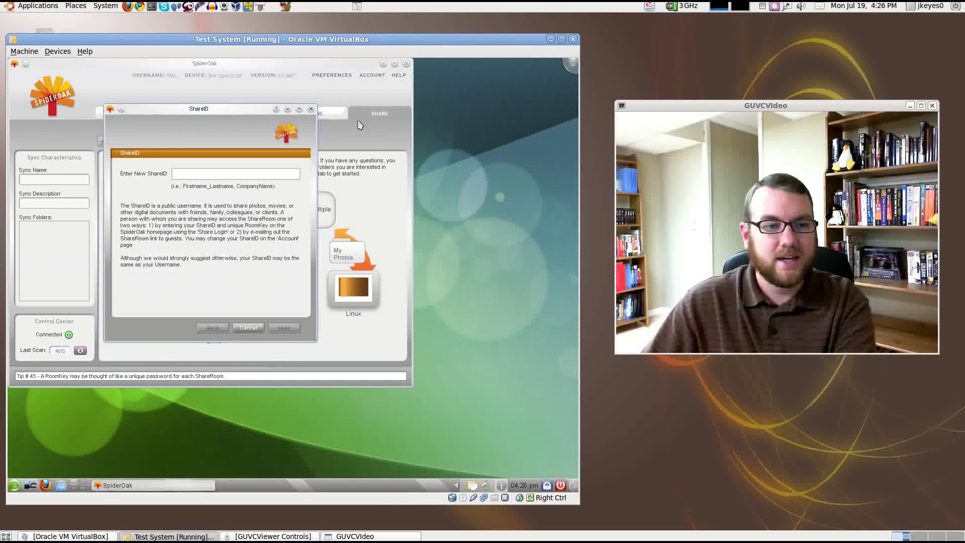
{"action": "left_click", "coordinate": [248, 329]}
{"action": "left_click", "coordinate": [408, 65]}
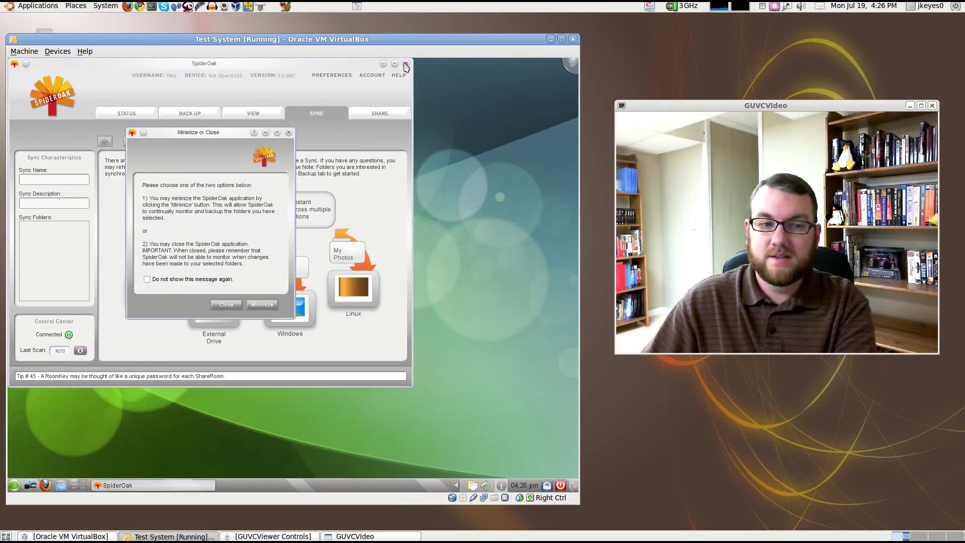
{"action": "left_click", "coordinate": [265, 304]}
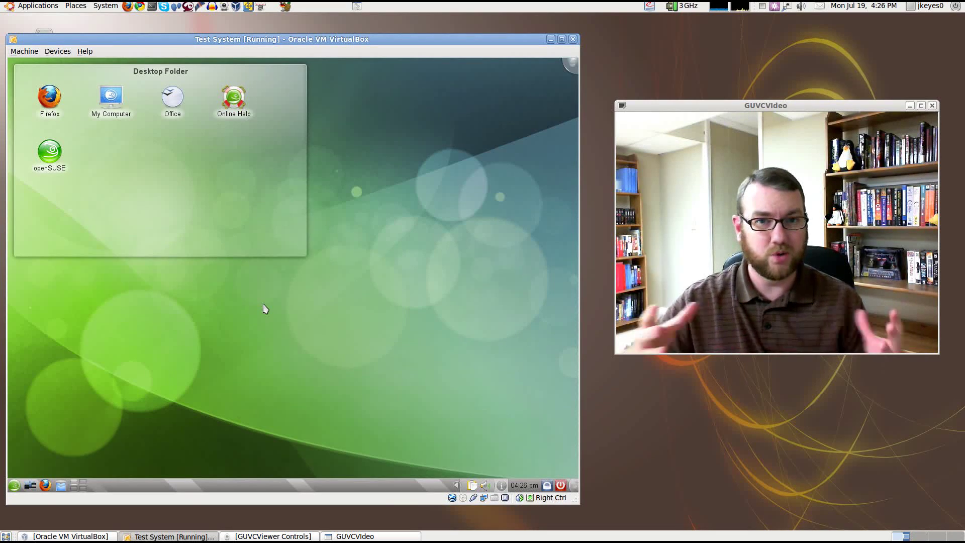
Step: Browse the Kickoff application categories, peeking into Edutainment and Games
{"action": "left_click", "coordinate": [14, 485]}
{"action": "left_click", "coordinate": [105, 458]}
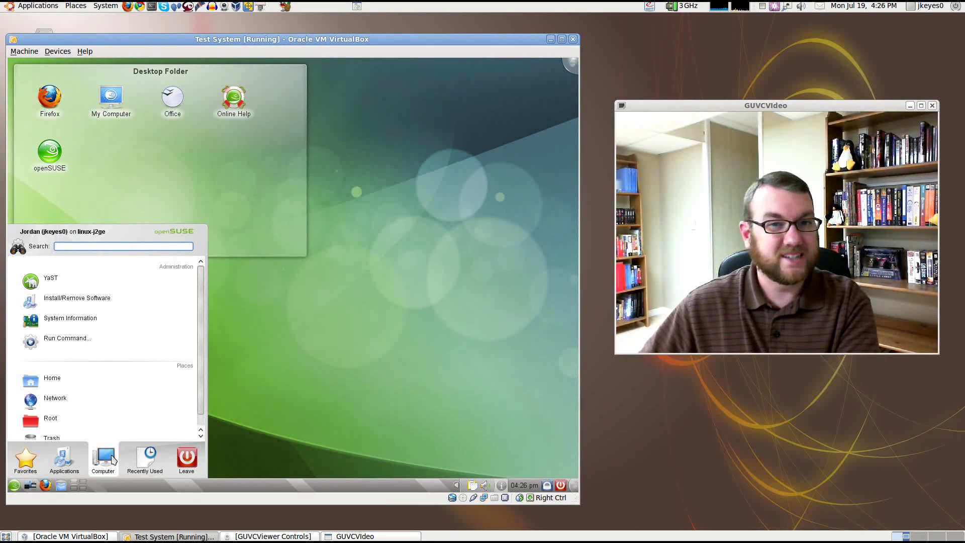
{"action": "left_click", "coordinate": [64, 458]}
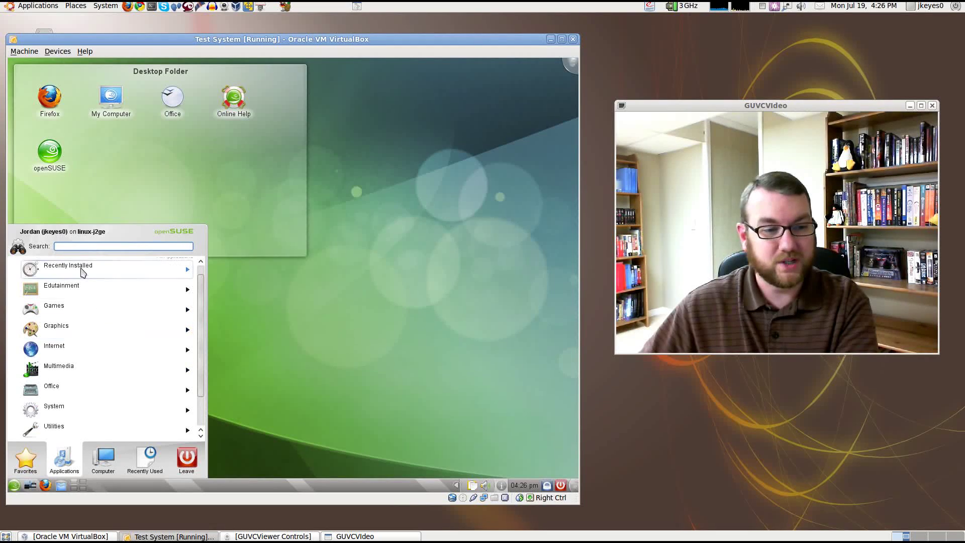
{"action": "scroll", "coordinate": [80, 349], "scroll_direction": "down", "scroll_amount": 2}
{"action": "scroll", "coordinate": [86, 358], "scroll_direction": "up", "scroll_amount": 2}
{"action": "left_click", "coordinate": [71, 301]}
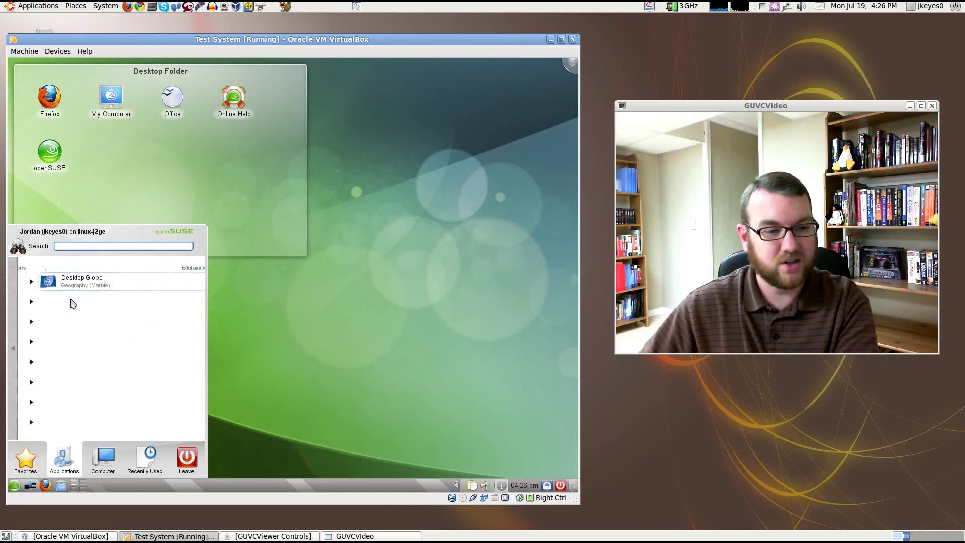
{"action": "left_click", "coordinate": [14, 304]}
{"action": "left_click", "coordinate": [53, 314]}
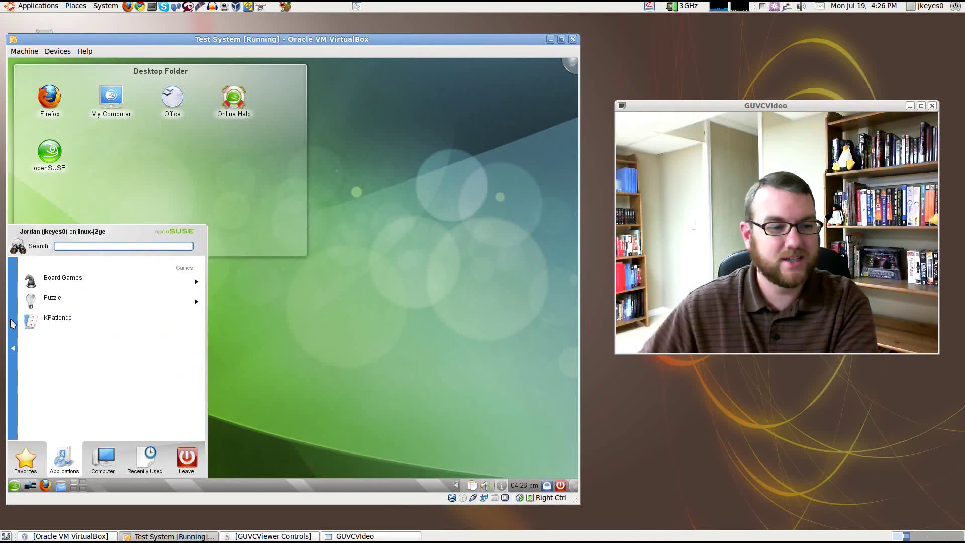
{"action": "left_click", "coordinate": [14, 322]}
Step: Look through the Graphics, Photography and Office application categories
{"action": "left_click", "coordinate": [56, 342]}
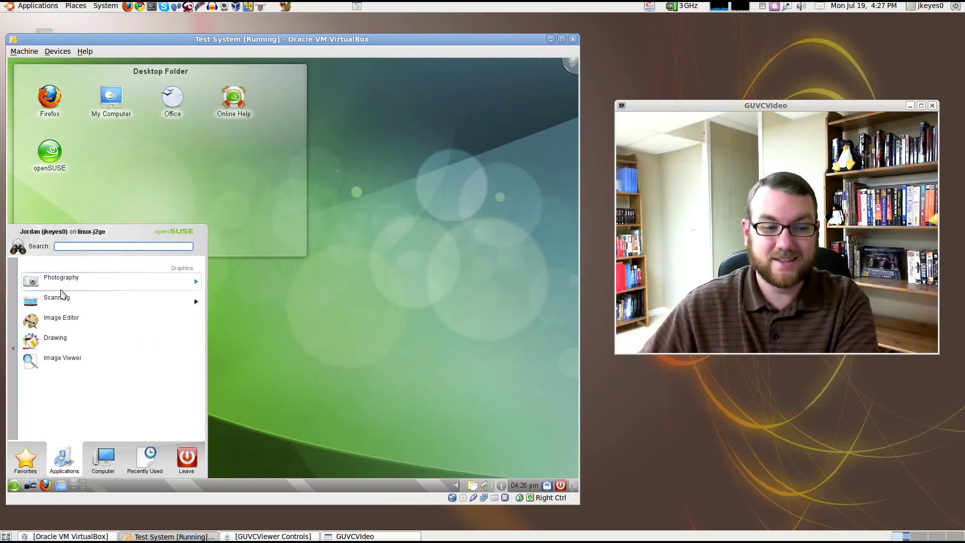
{"action": "left_click", "coordinate": [57, 290]}
{"action": "left_click", "coordinate": [13, 348]}
{"action": "left_click", "coordinate": [13, 348]}
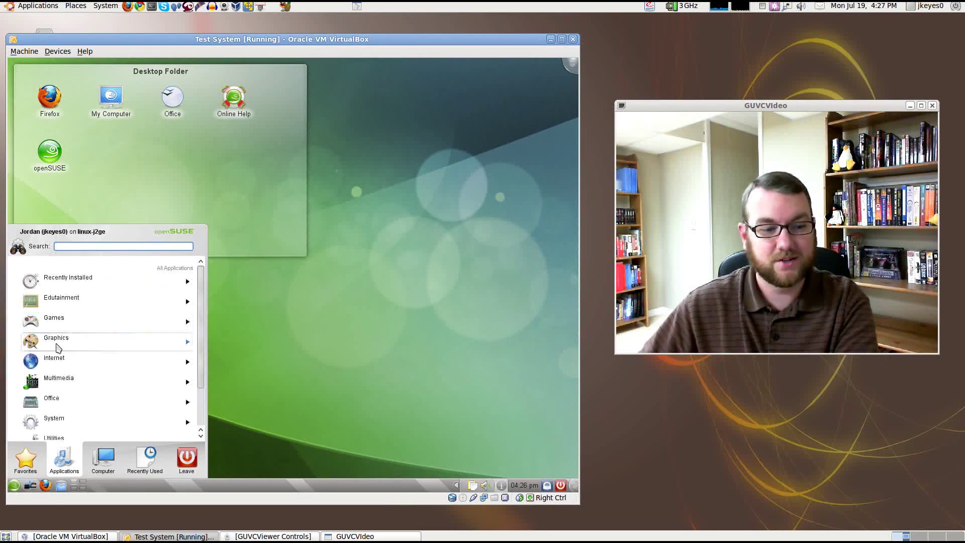
{"action": "scroll", "coordinate": [76, 368], "scroll_direction": "down", "scroll_amount": 2}
{"action": "left_click", "coordinate": [60, 349]}
{"action": "left_click", "coordinate": [12, 348]}
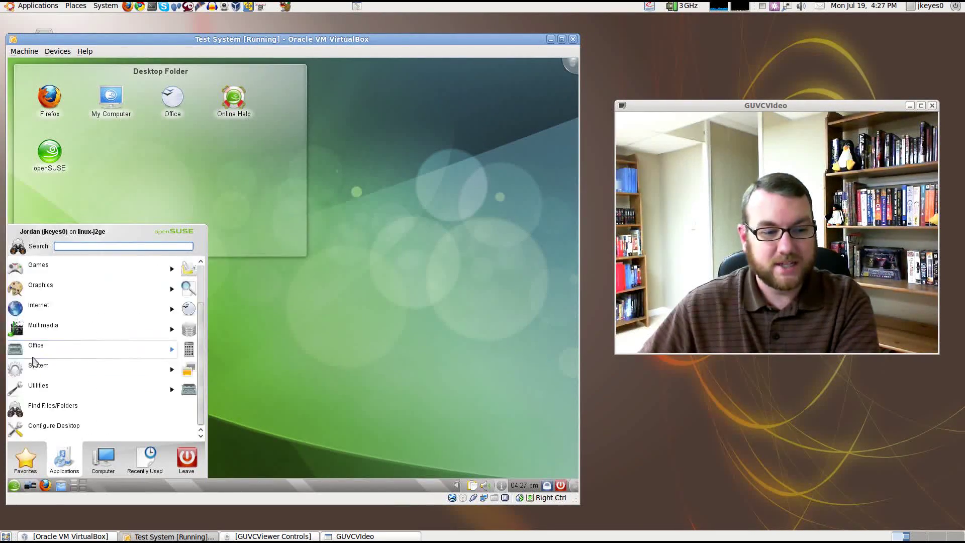
Step: Launch Install/Remove Software from System > Configuration
{"action": "left_click", "coordinate": [61, 372]}
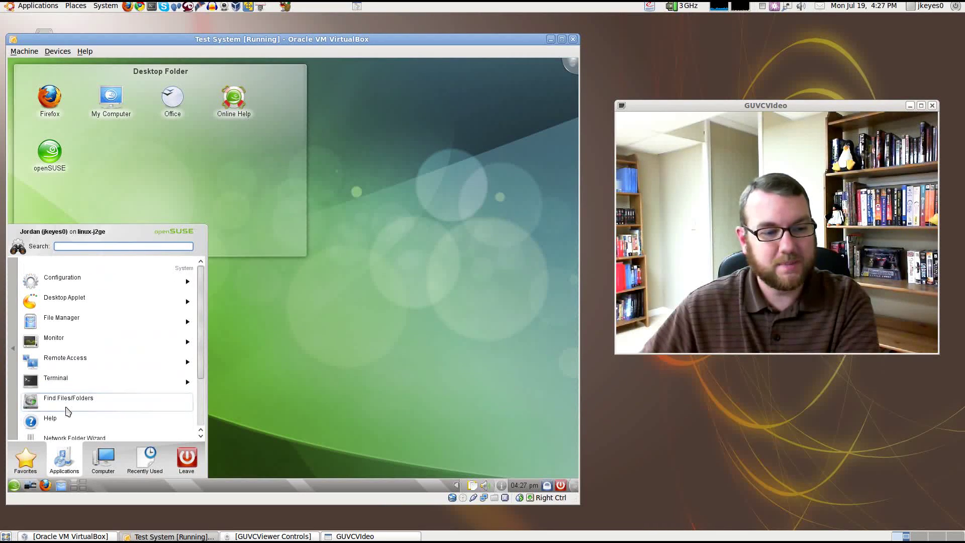
{"action": "left_click", "coordinate": [62, 277]}
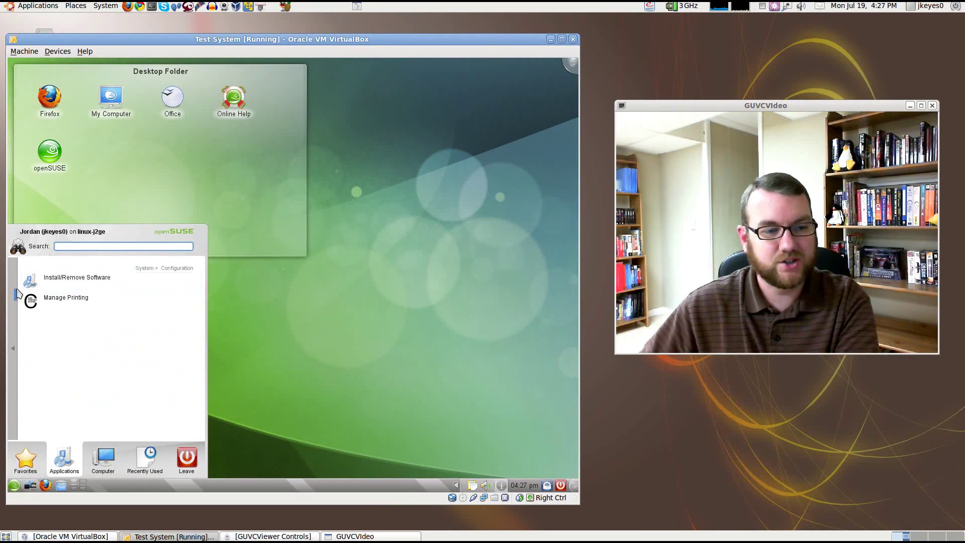
{"action": "left_click", "coordinate": [86, 279]}
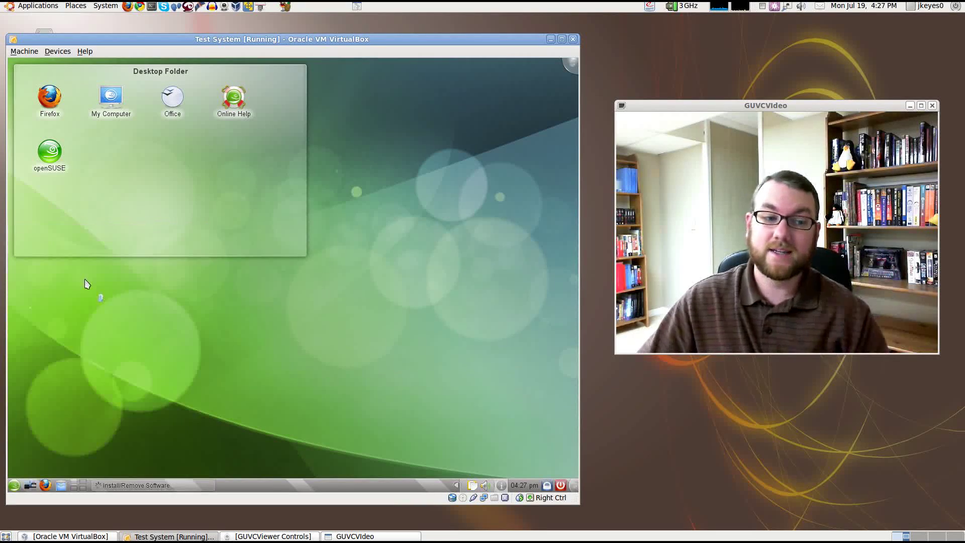
Step: Enter the root password to open the YaST2 Software Manager
{"action": "type", "text": "********"}
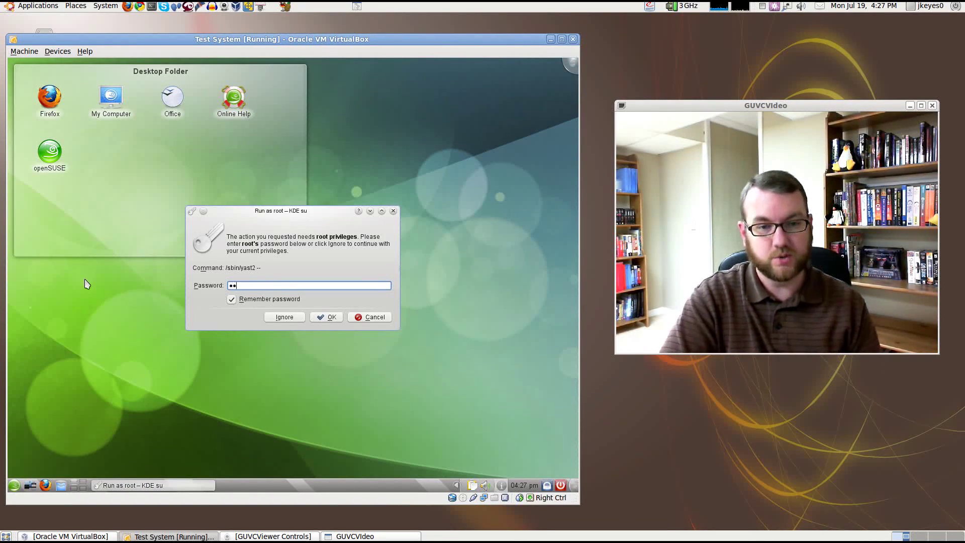
{"action": "key", "text": "Return"}
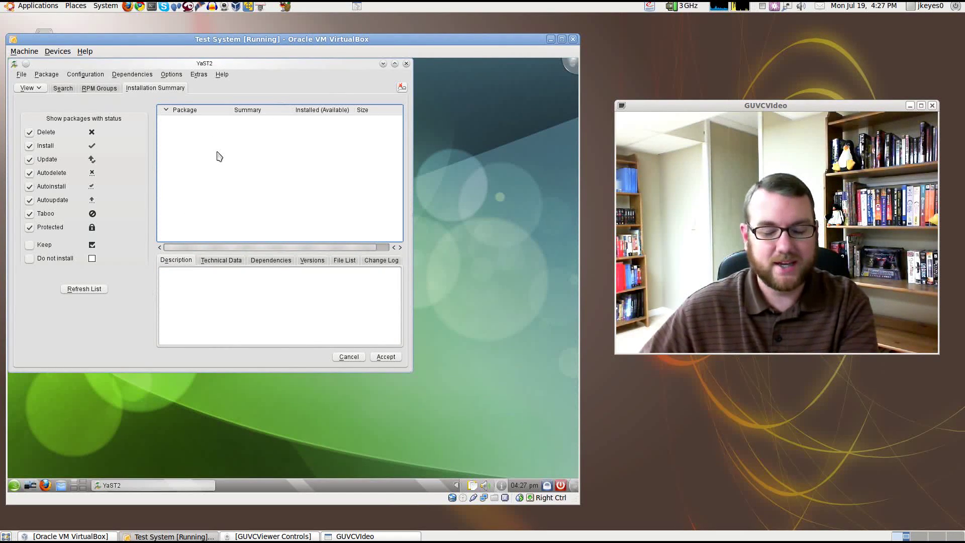
Step: Search the package list for nvidia
{"action": "left_click", "coordinate": [68, 91]}
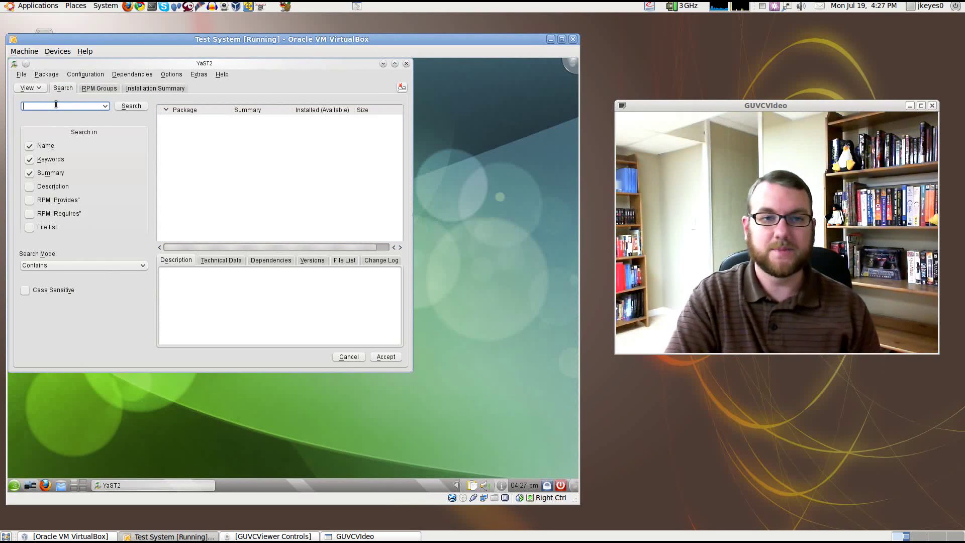
{"action": "type", "text": "nvid"}
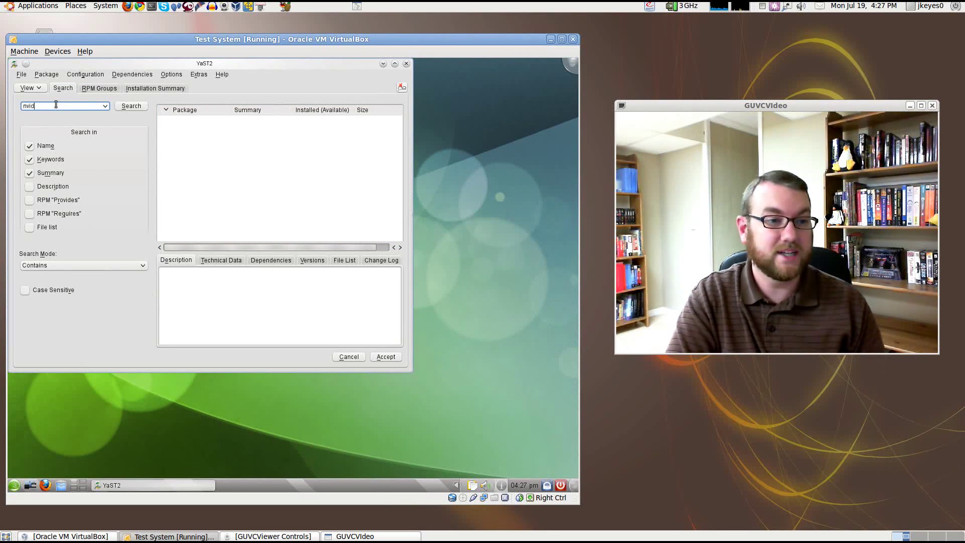
{"action": "type", "text": "ia"}
{"action": "left_click", "coordinate": [130, 112]}
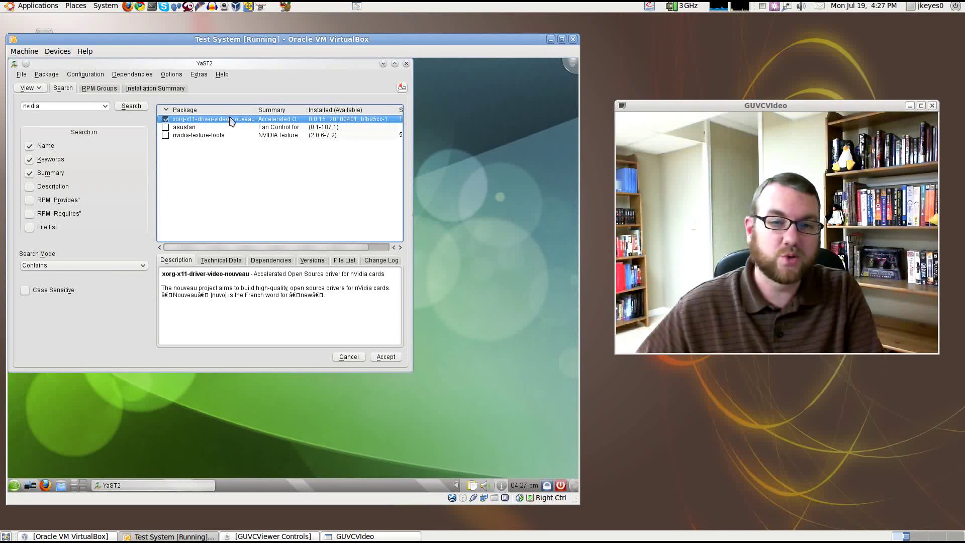
Step: Search for recordmydesktop and then guvcview, both returning no results
{"action": "left_click_drag", "start_coordinate": [93, 106], "coordinate": [6, 101]}
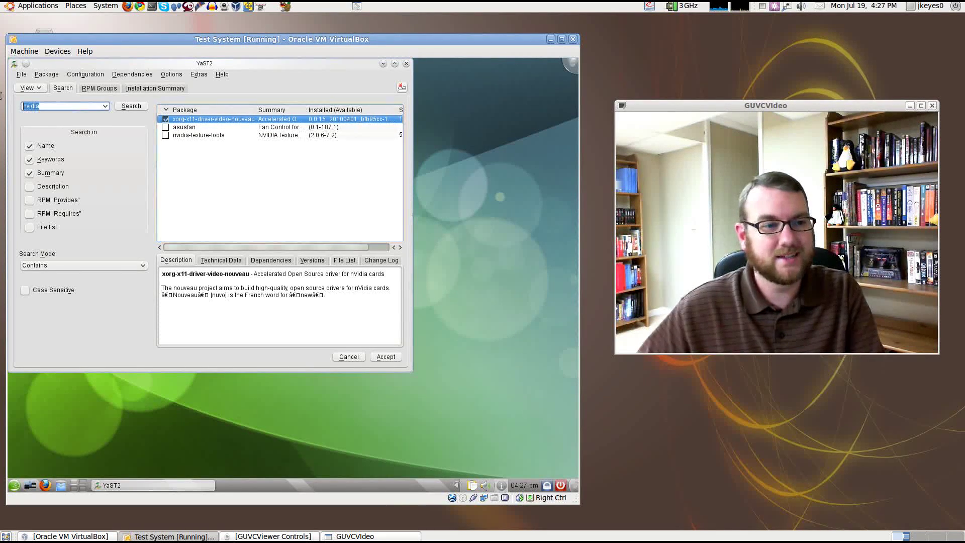
{"action": "key", "text": "BackSpace"}
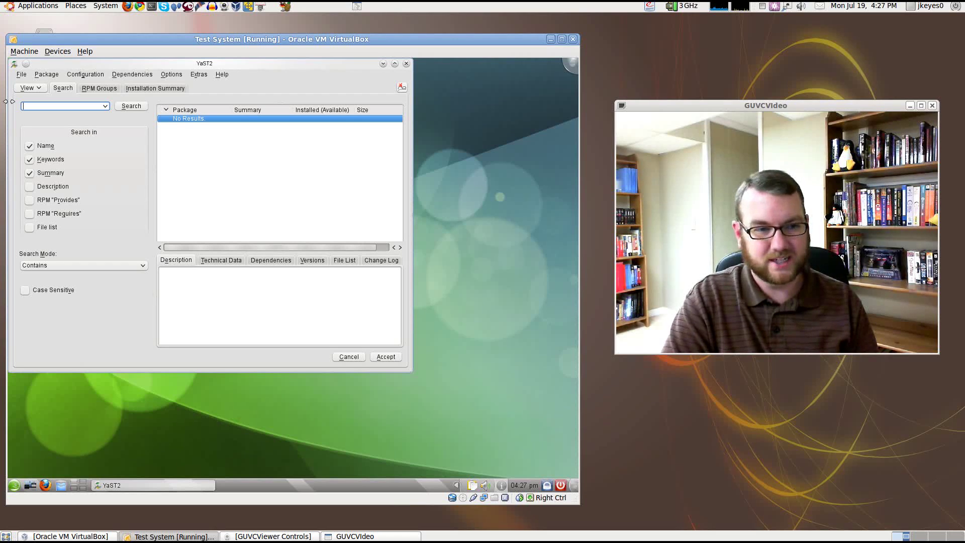
{"action": "type", "text": "recordmyd"}
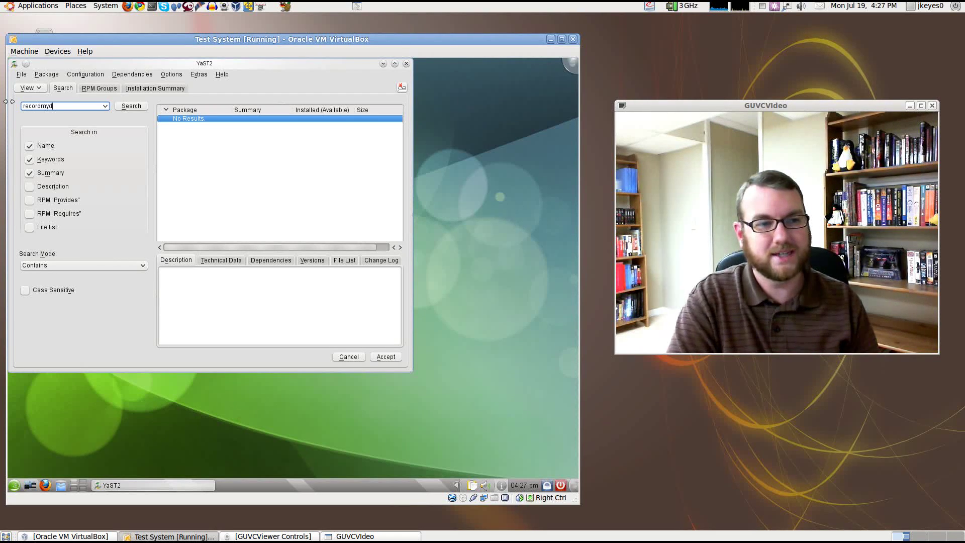
{"action": "type", "text": "esktop"}
{"action": "left_click", "coordinate": [132, 106]}
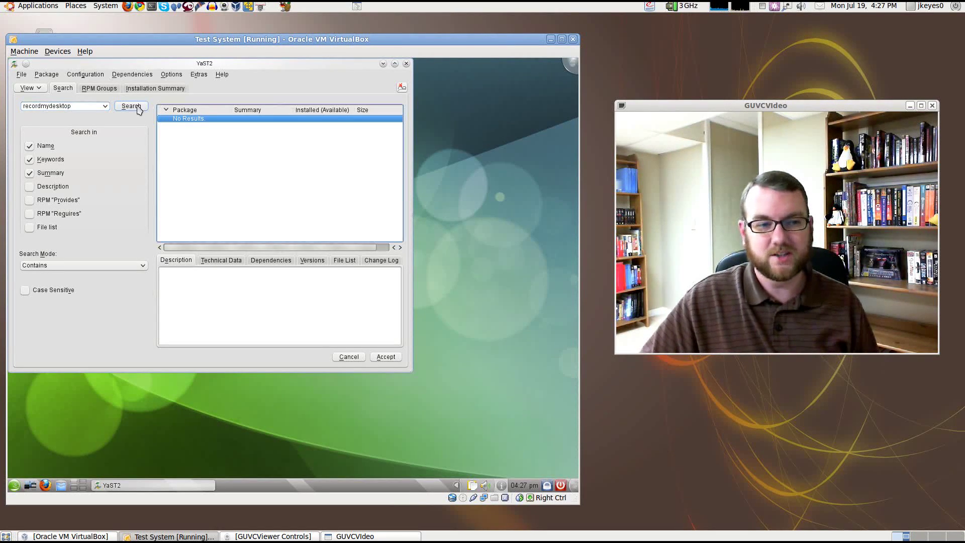
{"action": "left_click_drag", "start_coordinate": [93, 106], "coordinate": [8, 101]}
{"action": "type", "text": "guvcview"}
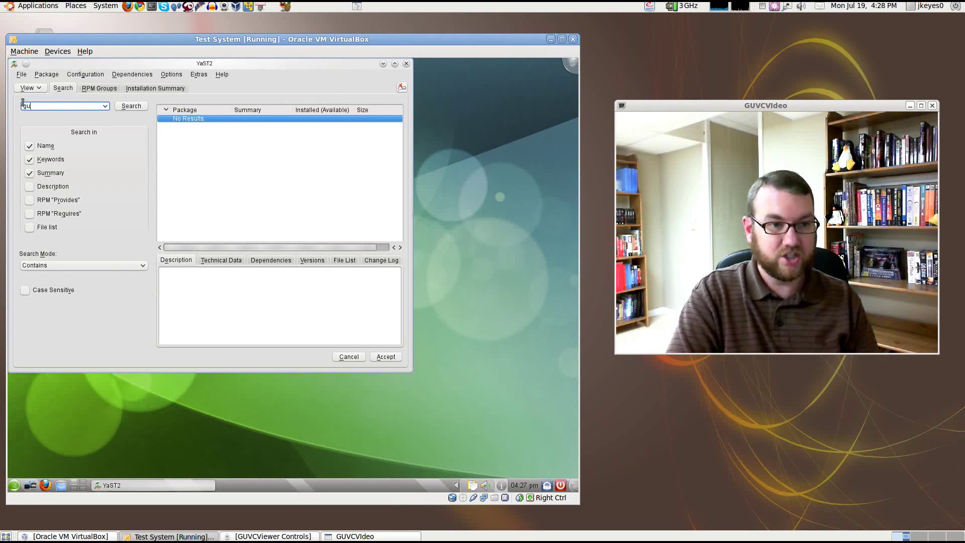
{"action": "left_click", "coordinate": [131, 108]}
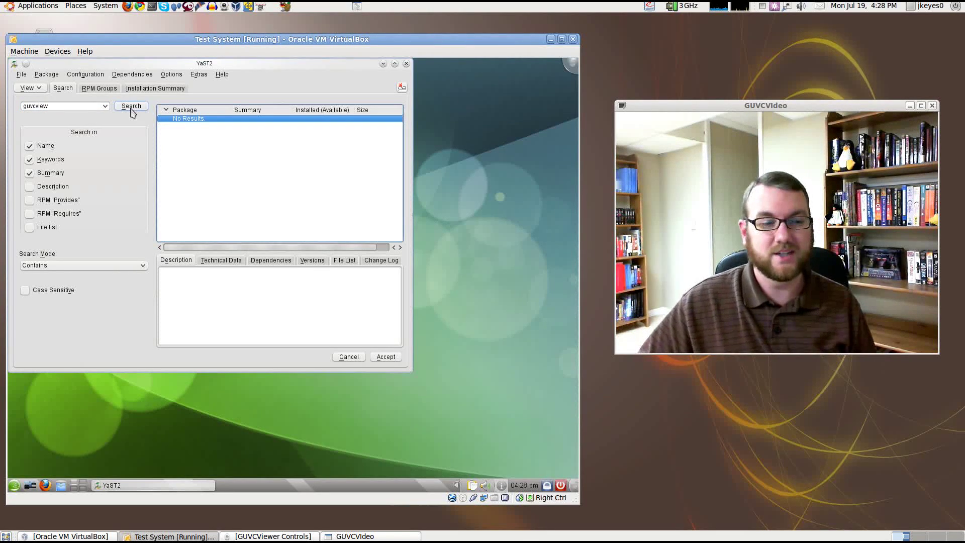
Step: Clear the search box and switch to the package group view
{"action": "left_click_drag", "start_coordinate": [110, 106], "coordinate": [21, 107]}
{"action": "key", "text": "BackSpace"}
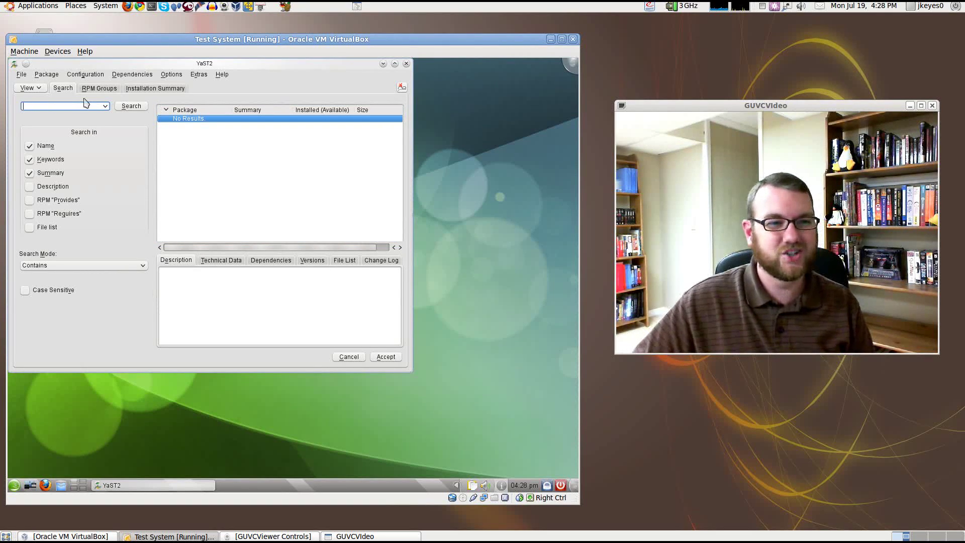
{"action": "left_click", "coordinate": [99, 88]}
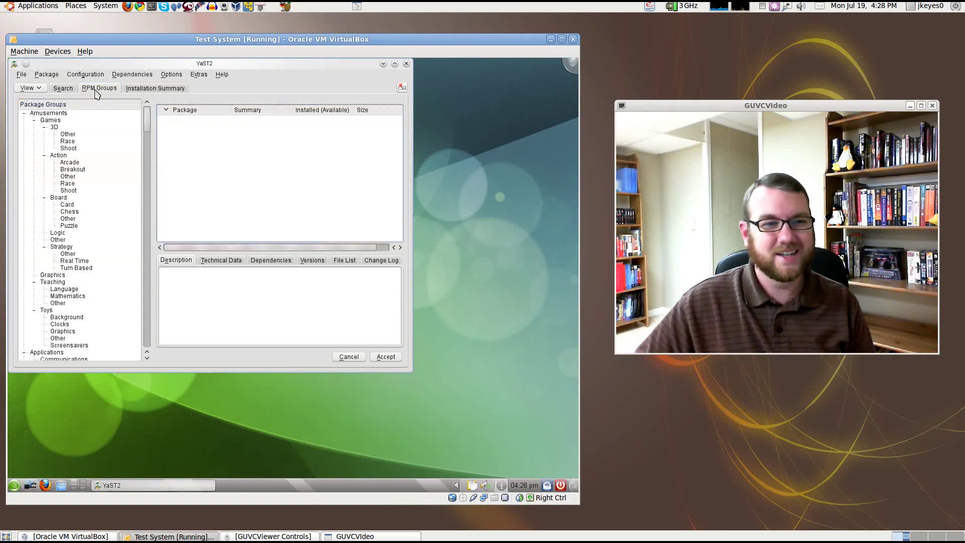
Step: Browse the Amusements game groups: Other 3D, 3D Race, 3D Shoot, Action Arcade, Breakout, Other Action
{"action": "left_click", "coordinate": [75, 135]}
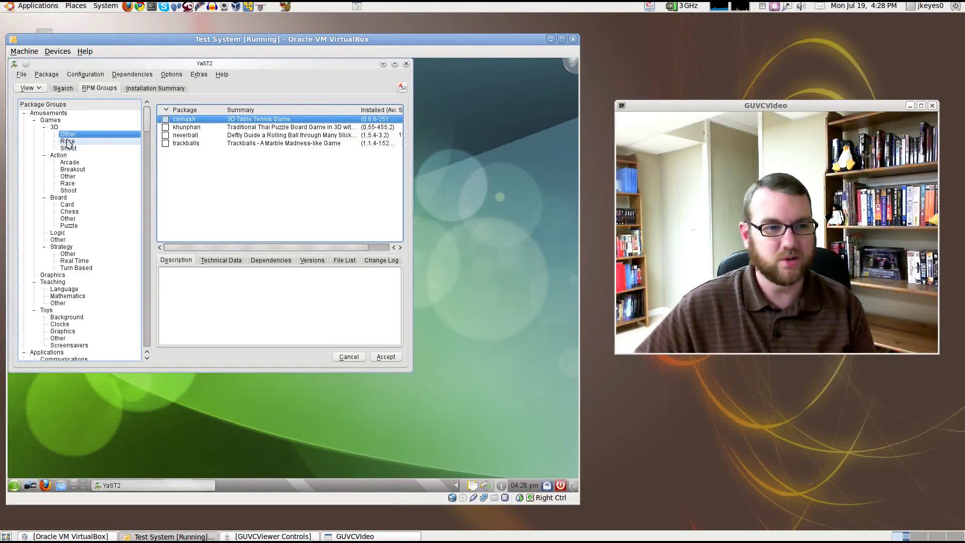
{"action": "left_click", "coordinate": [68, 141]}
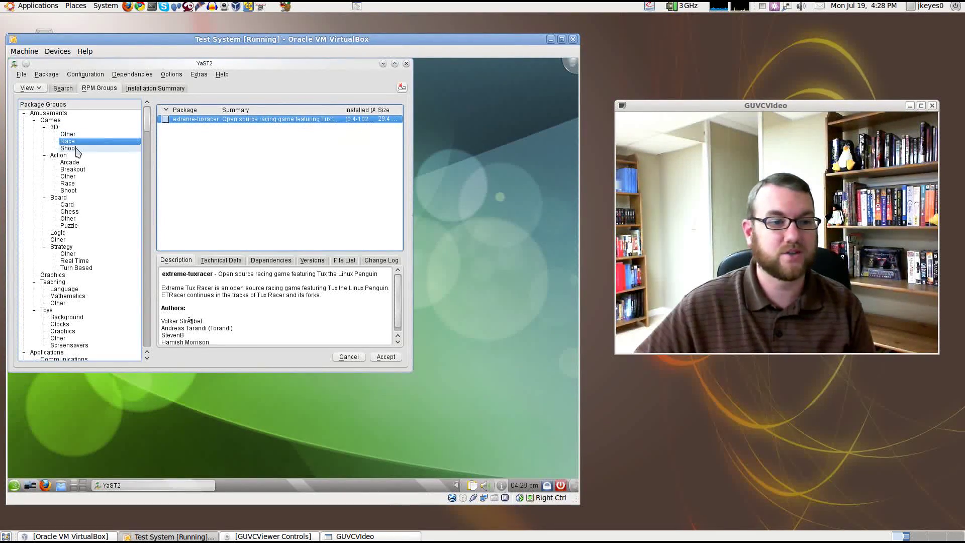
{"action": "left_click", "coordinate": [77, 148]}
{"action": "left_click", "coordinate": [75, 163]}
{"action": "left_click", "coordinate": [76, 170]}
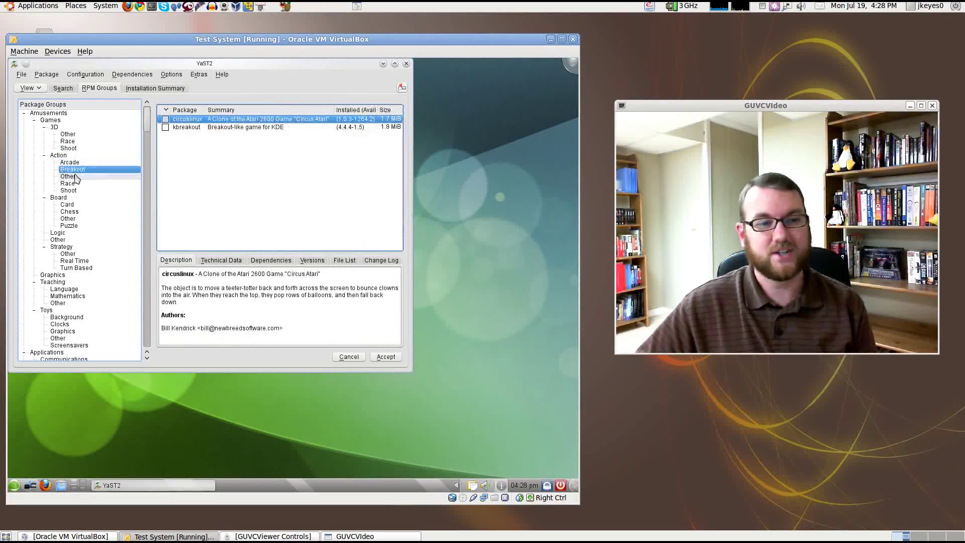
{"action": "left_click", "coordinate": [68, 177]}
{"action": "left_click", "coordinate": [67, 141]}
{"action": "key", "text": "Left"}
{"action": "key", "text": "Left"}
{"action": "key", "text": "Left"}
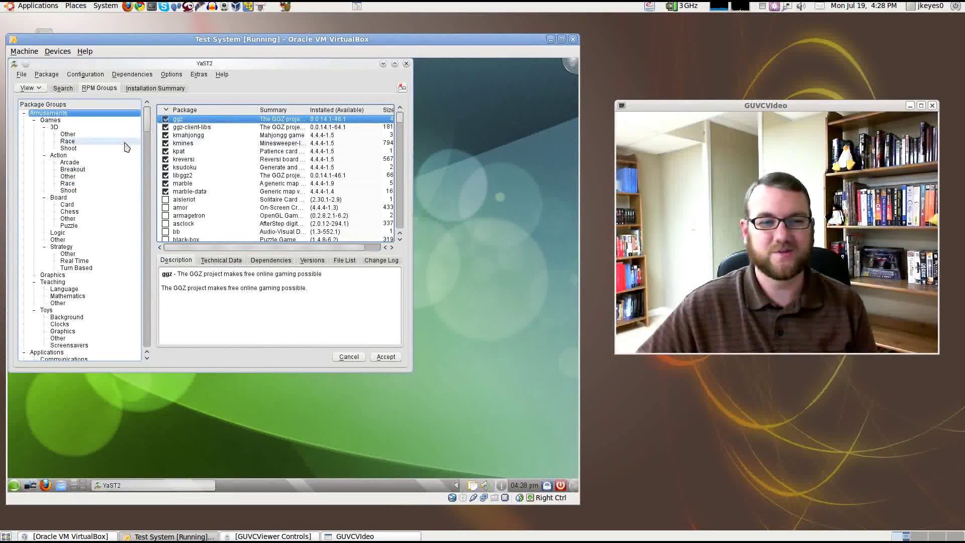
Step: List the C development, Documentation and Networking Daemons groups, then launch Firefox
{"action": "scroll", "coordinate": [70, 198], "scroll_direction": "down", "scroll_amount": 3}
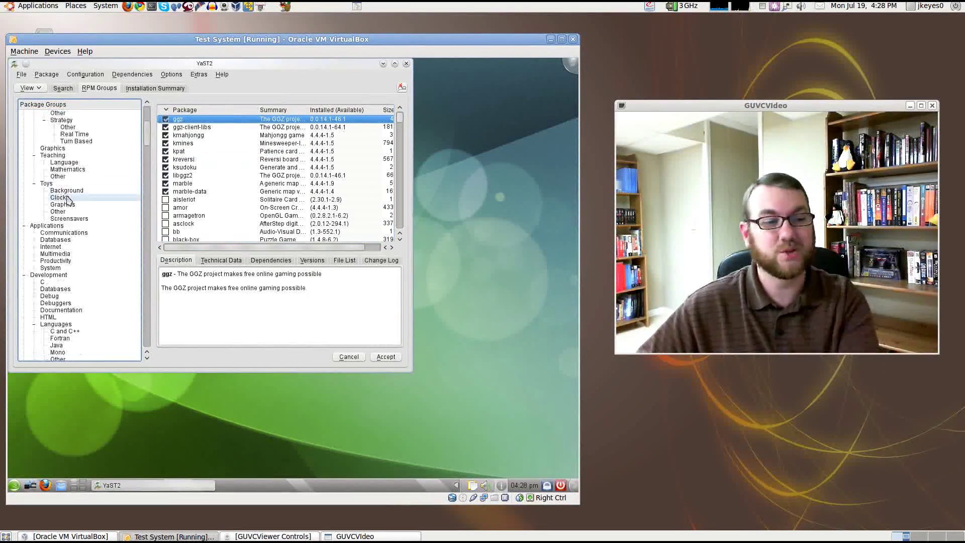
{"action": "left_click", "coordinate": [45, 282]}
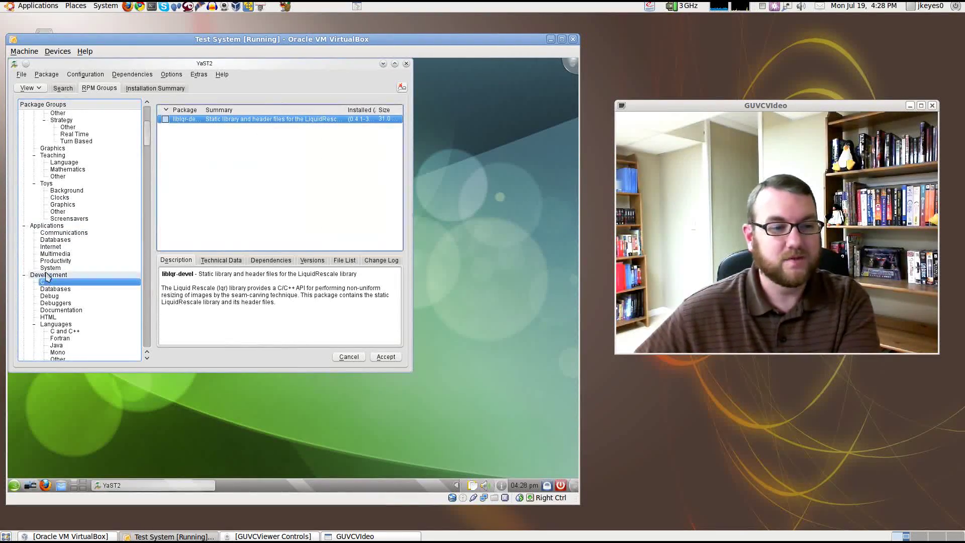
{"action": "scroll", "coordinate": [48, 266], "scroll_direction": "down", "scroll_amount": 6}
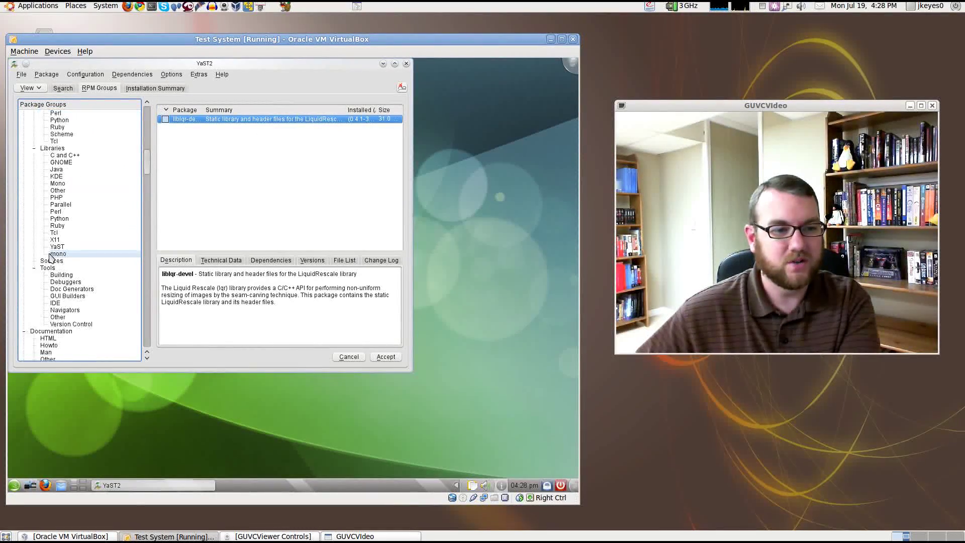
{"action": "scroll", "coordinate": [51, 258], "scroll_direction": "down", "scroll_amount": 3}
{"action": "left_click", "coordinate": [50, 234]}
{"action": "scroll", "coordinate": [51, 236], "scroll_direction": "down", "scroll_amount": 4}
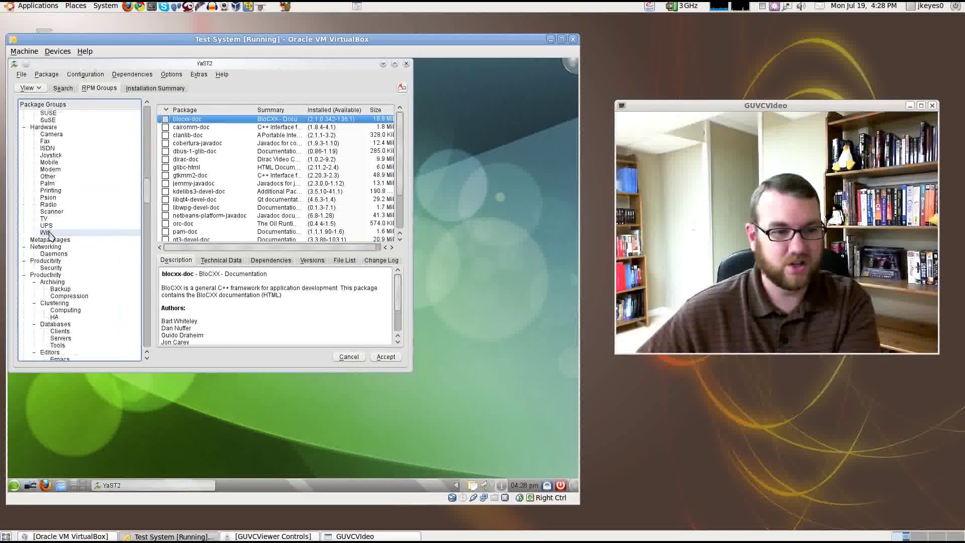
{"action": "scroll", "coordinate": [51, 233], "scroll_direction": "down", "scroll_amount": 1}
{"action": "left_click", "coordinate": [54, 212]}
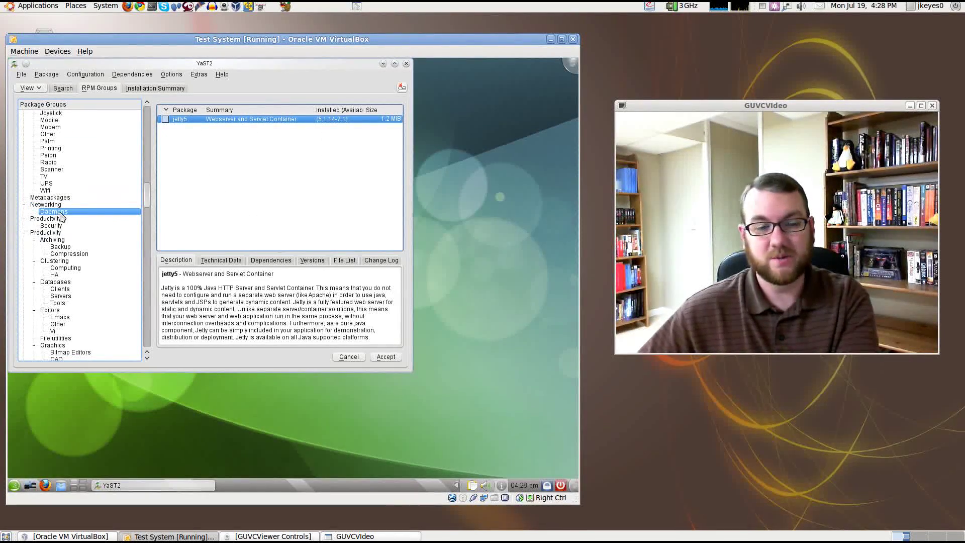
{"action": "left_click", "coordinate": [45, 485]}
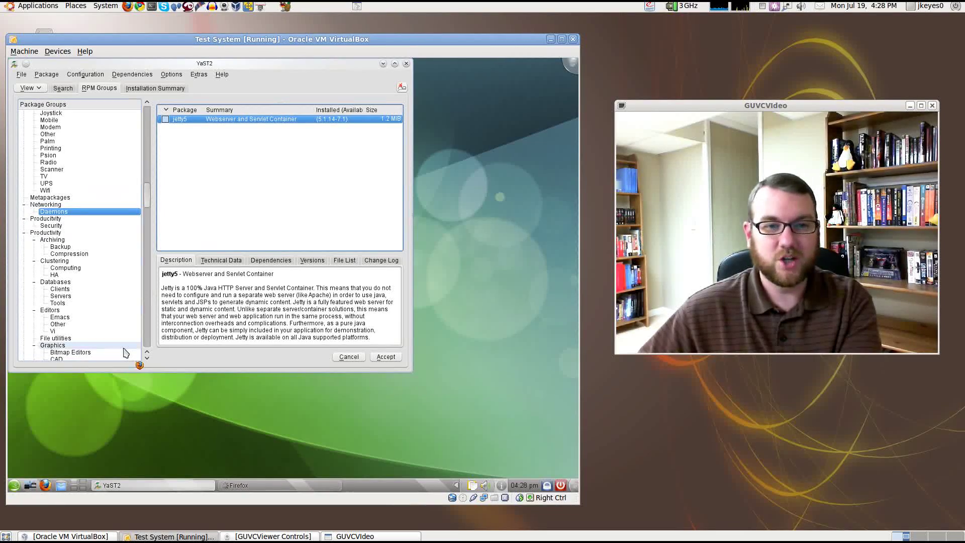
Step: Search the openSUSE 11.3 software site for recordmydesktop and scan the results
{"action": "left_click", "coordinate": [181, 206]}
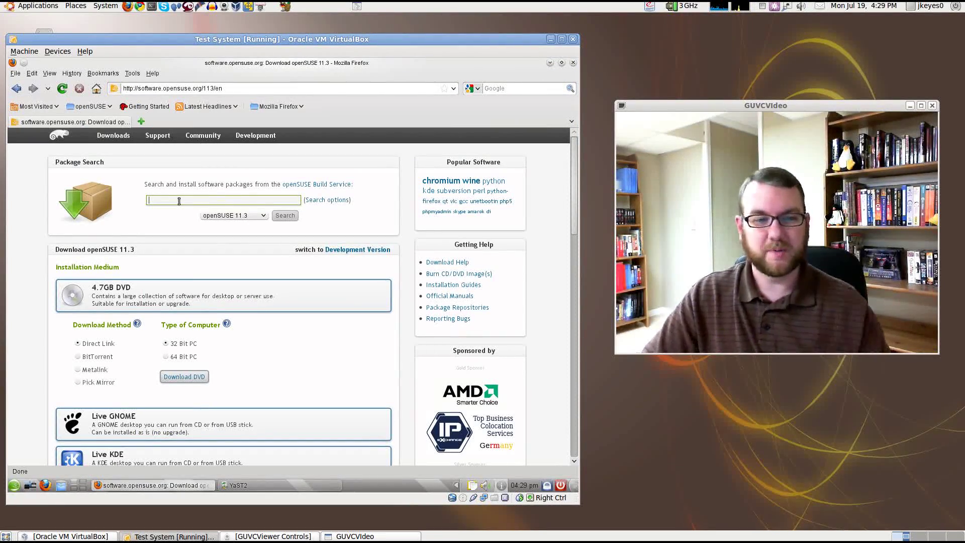
{"action": "type", "text": "fecordmydesktop"}
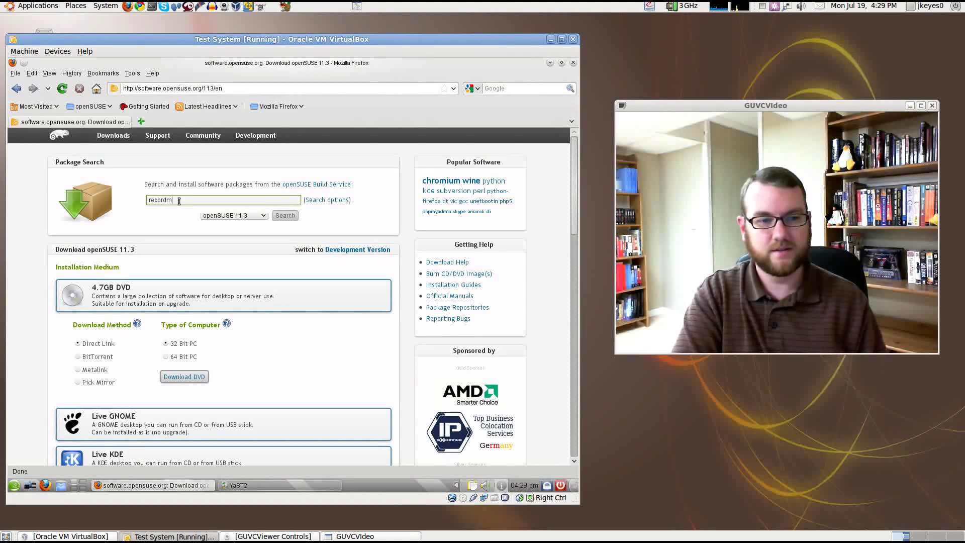
{"action": "key", "text": "Return"}
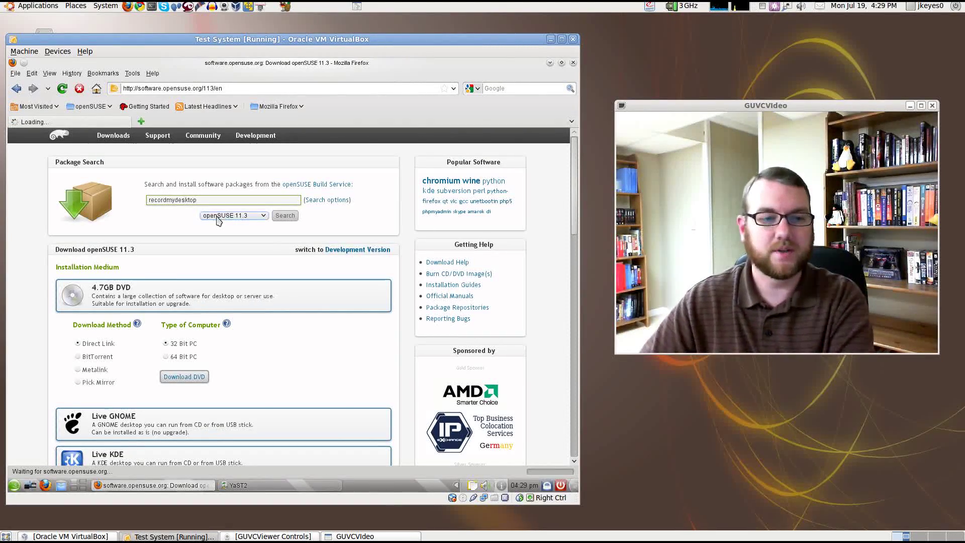
{"action": "scroll", "coordinate": [200, 301], "scroll_direction": "down", "scroll_amount": 2}
{"action": "scroll", "coordinate": [200, 301], "scroll_direction": "down", "scroll_amount": 8}
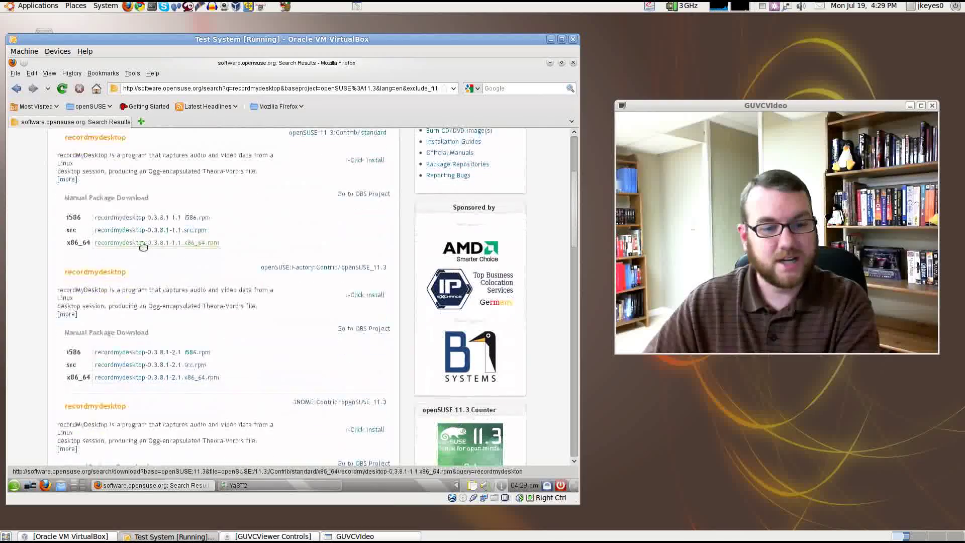
{"action": "scroll", "coordinate": [189, 302], "scroll_direction": "down", "scroll_amount": 12}
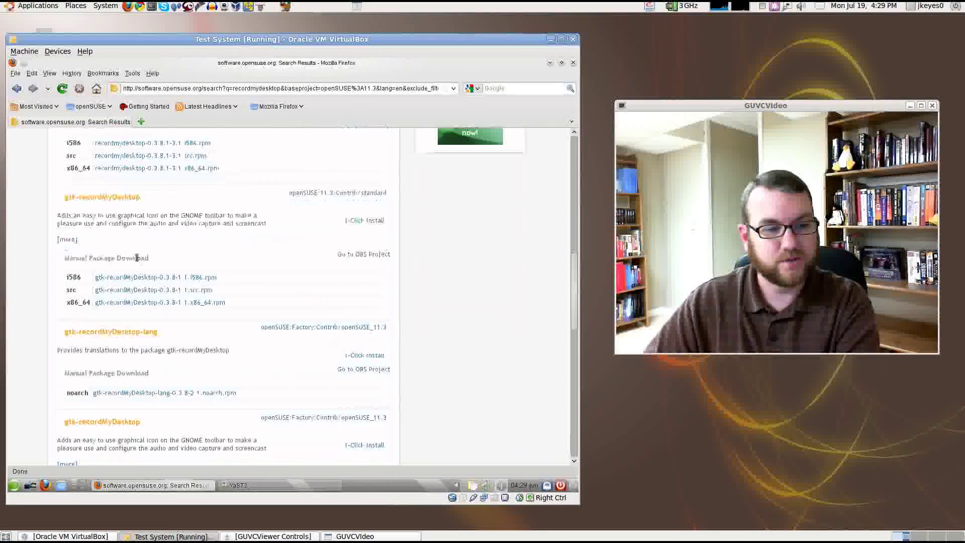
{"action": "scroll", "coordinate": [139, 273], "scroll_direction": "down", "scroll_amount": 10}
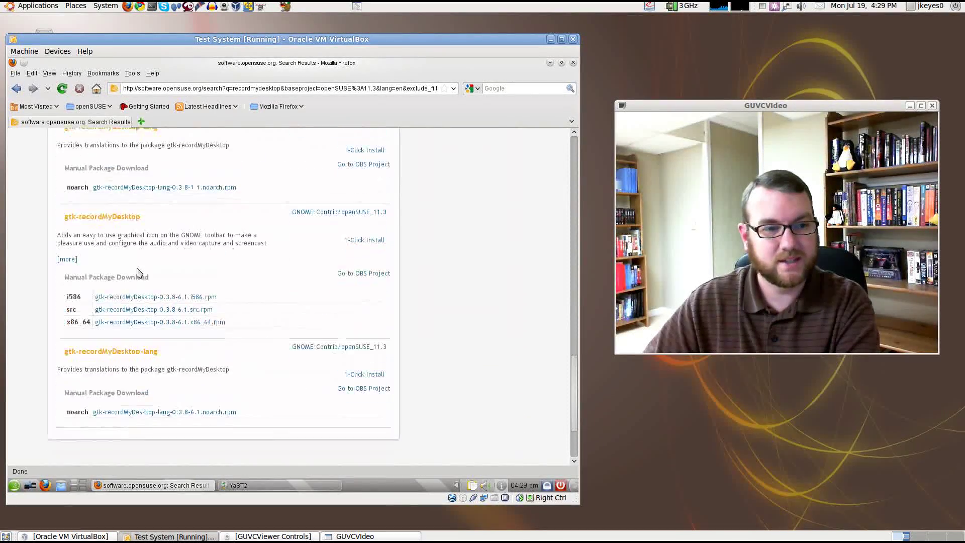
{"action": "scroll", "coordinate": [150, 277], "scroll_direction": "up", "scroll_amount": 15}
{"action": "scroll", "coordinate": [153, 278], "scroll_direction": "up", "scroll_amount": 10}
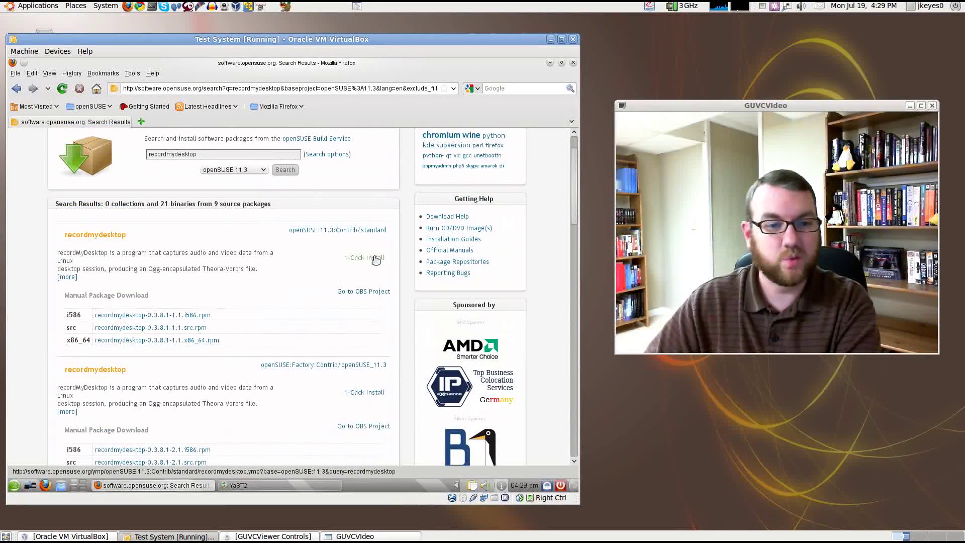
{"action": "scroll", "coordinate": [374, 257], "scroll_direction": "up", "scroll_amount": 2}
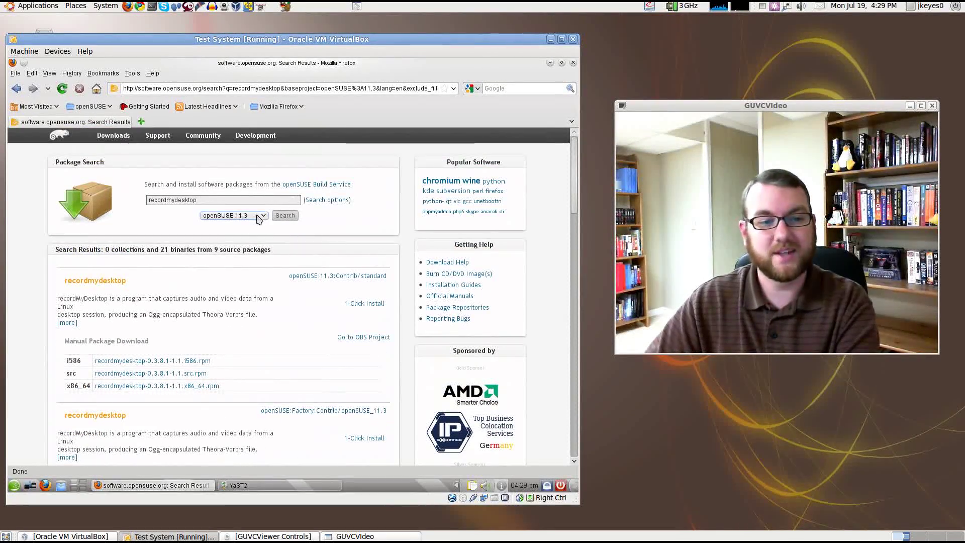
Step: Keep openSUSE 11.3 as the distribution and 1-Click Install the Contrib recordmydesktop package
{"action": "left_click", "coordinate": [261, 216]}
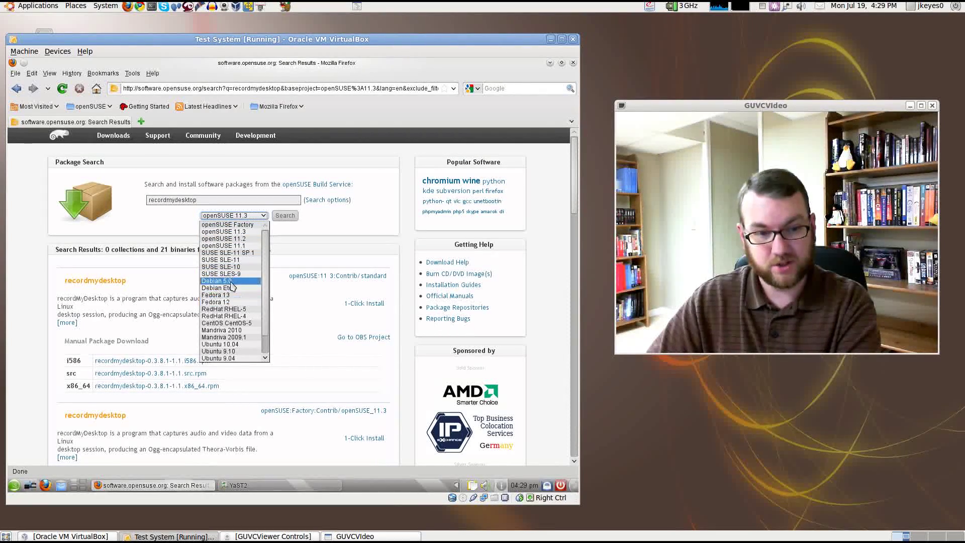
{"action": "scroll", "coordinate": [231, 285], "scroll_direction": "down", "scroll_amount": 1}
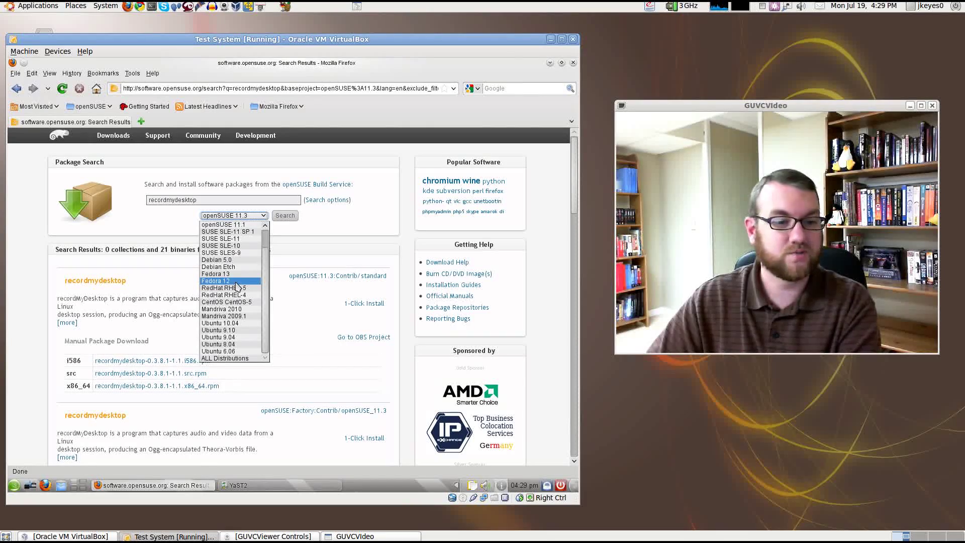
{"action": "left_click", "coordinate": [170, 313]}
{"action": "scroll", "coordinate": [302, 292], "scroll_direction": "down", "scroll_amount": 1}
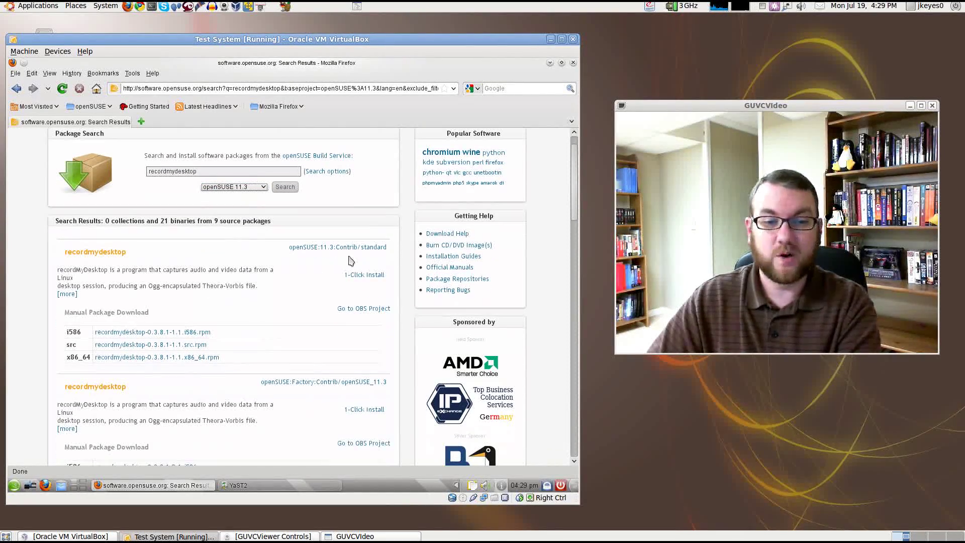
{"action": "left_click", "coordinate": [366, 275]}
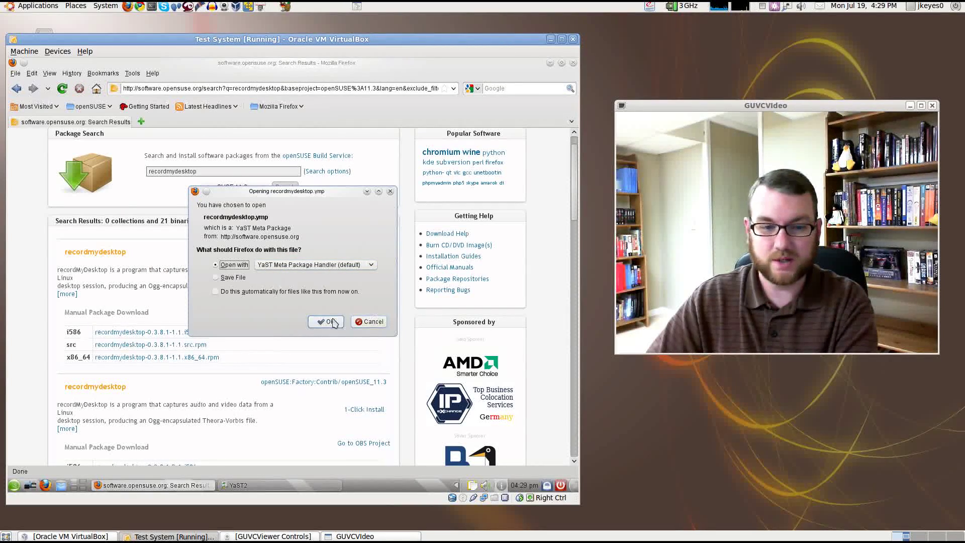
Step: Open the .ymp in YaST, add the 11.3 oss repository, accept the proposal and import the GnuPG key
{"action": "left_click", "coordinate": [318, 321]}
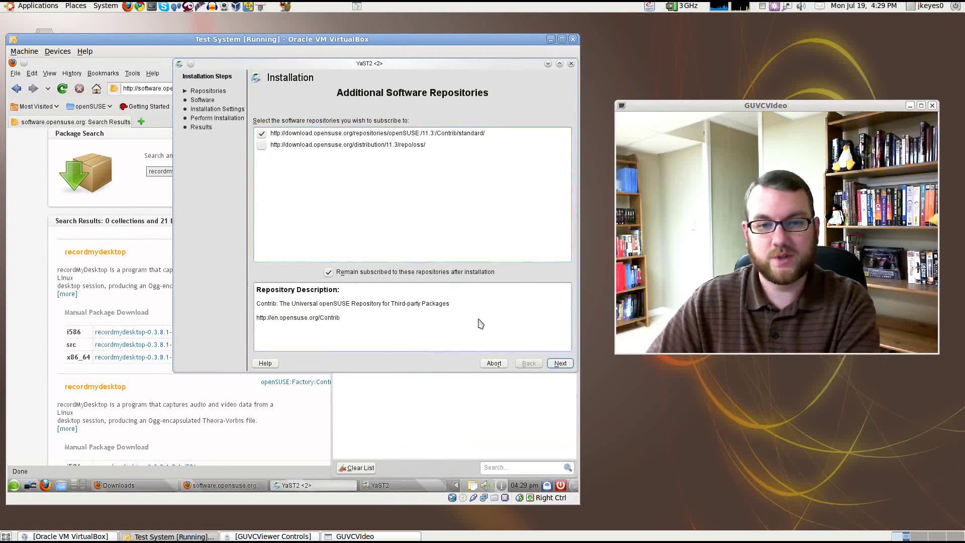
{"action": "left_click", "coordinate": [261, 146]}
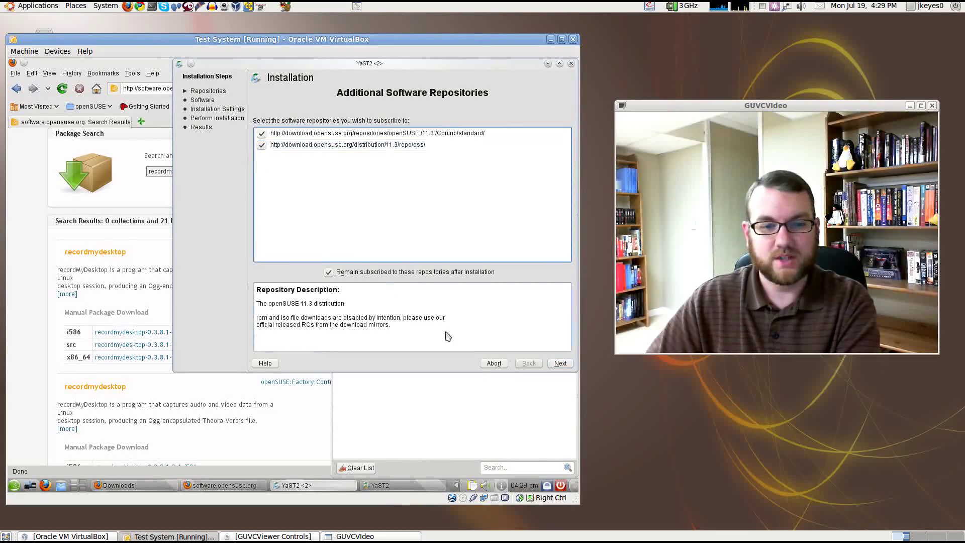
{"action": "left_click", "coordinate": [560, 362]}
{"action": "left_click", "coordinate": [560, 363]}
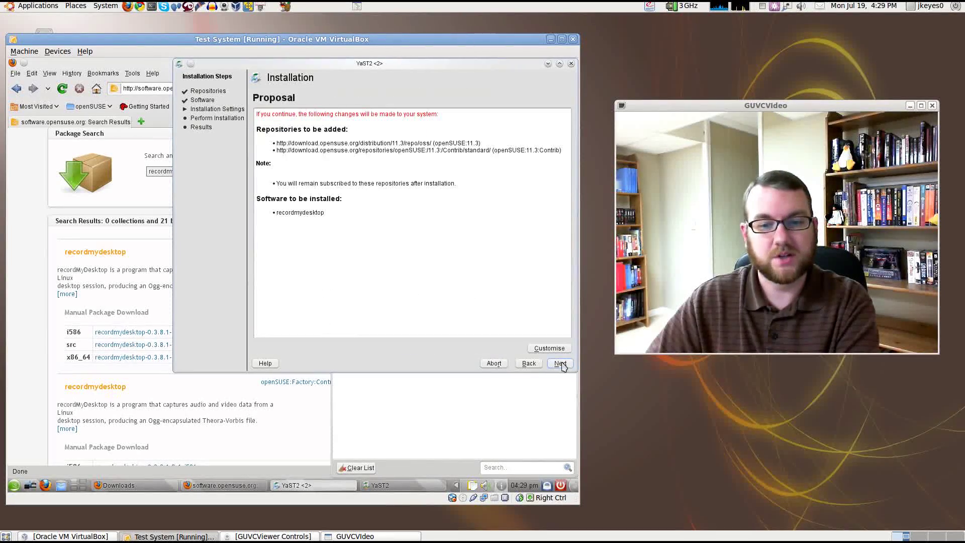
{"action": "left_click", "coordinate": [561, 363]}
{"action": "left_click", "coordinate": [355, 250]}
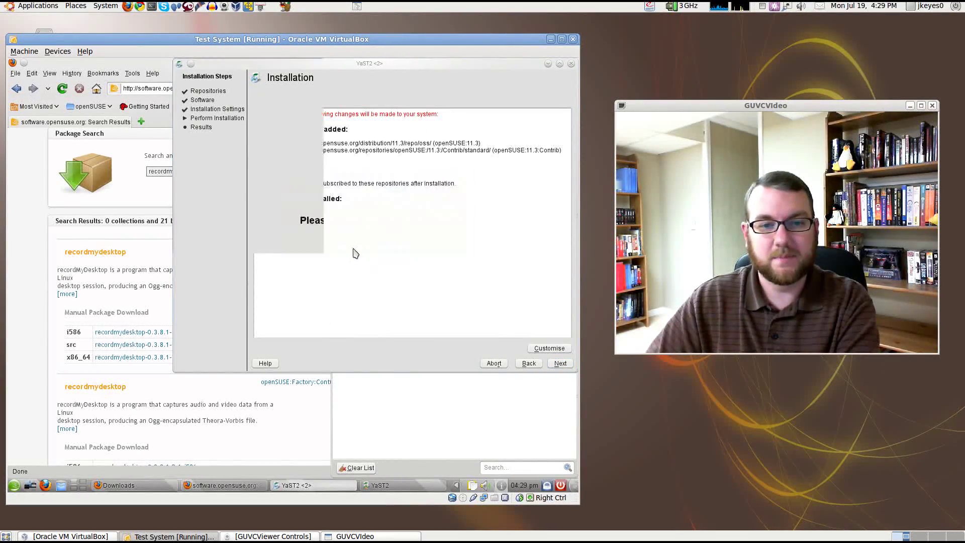
{"action": "left_click", "coordinate": [249, 409]}
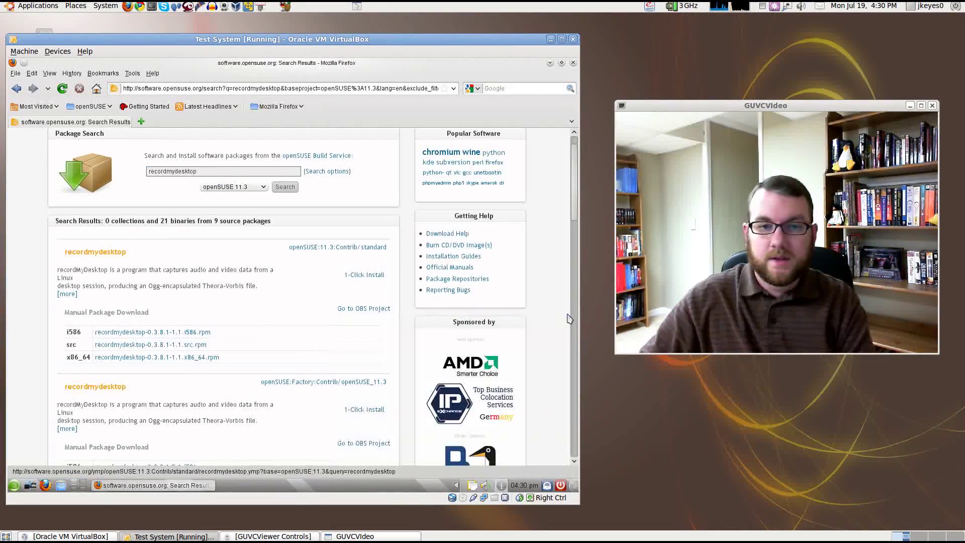
Step: Run 'recordmydesktop /?' in a Konsole terminal and stop it with Ctrl+C
{"action": "left_click", "coordinate": [14, 485]}
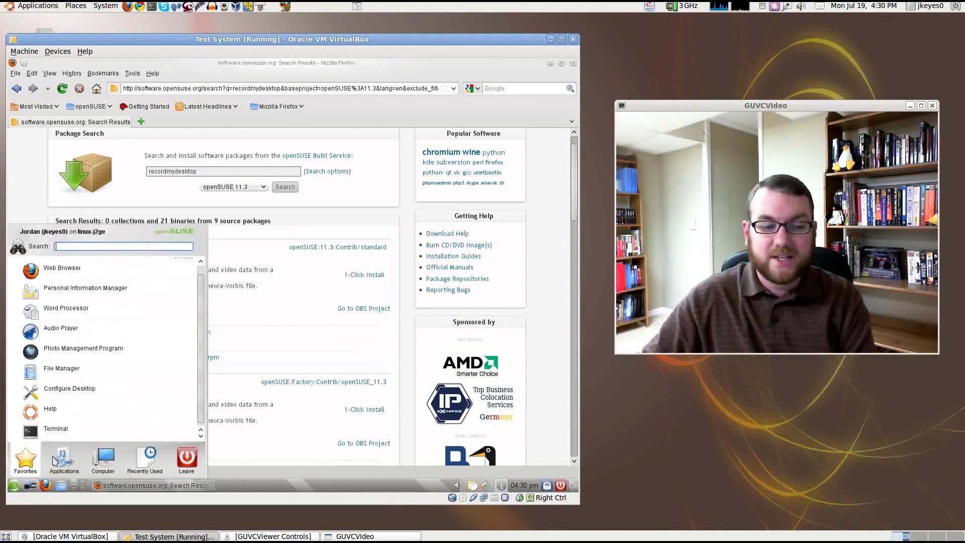
{"action": "left_click", "coordinate": [59, 431]}
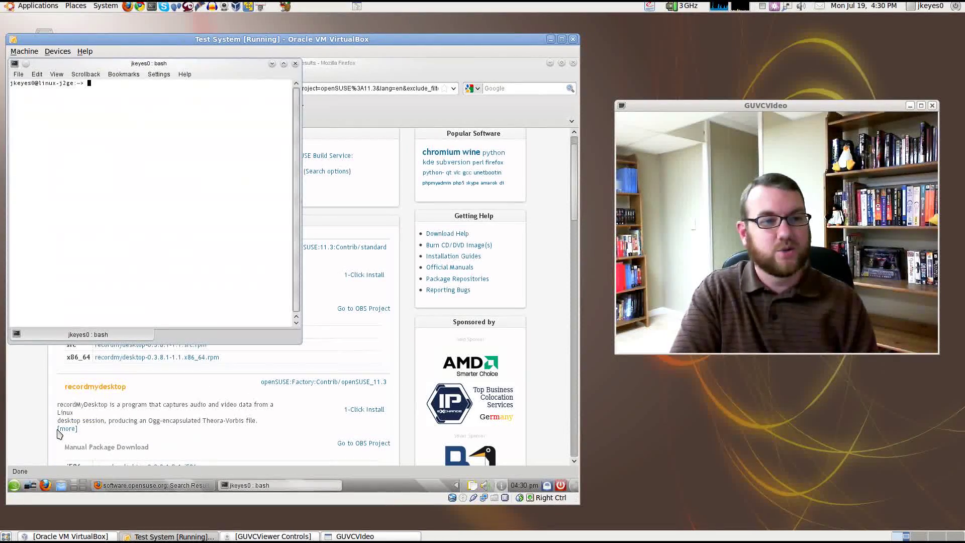
{"action": "type", "text": "recordmydesktop /?"}
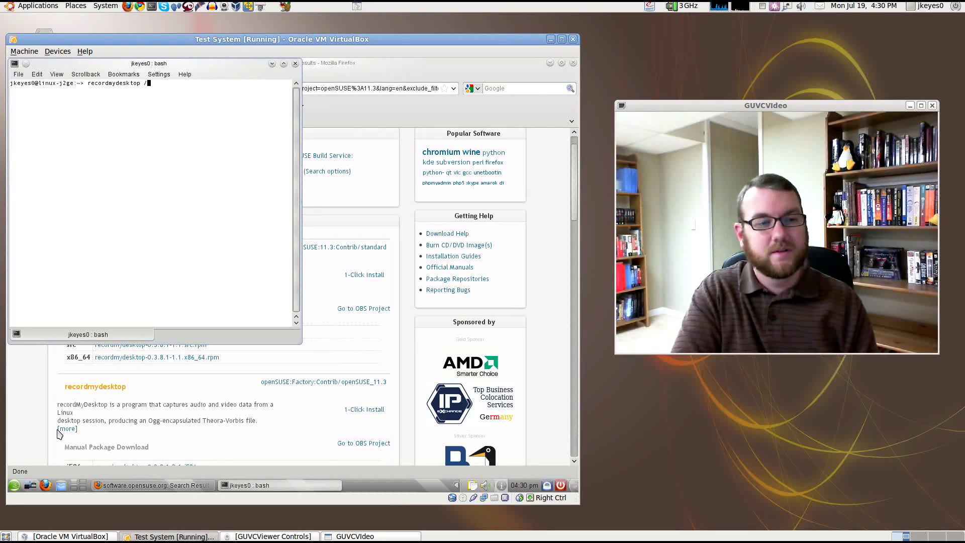
{"action": "key", "text": "Return"}
{"action": "key", "text": "ctrl+c"}
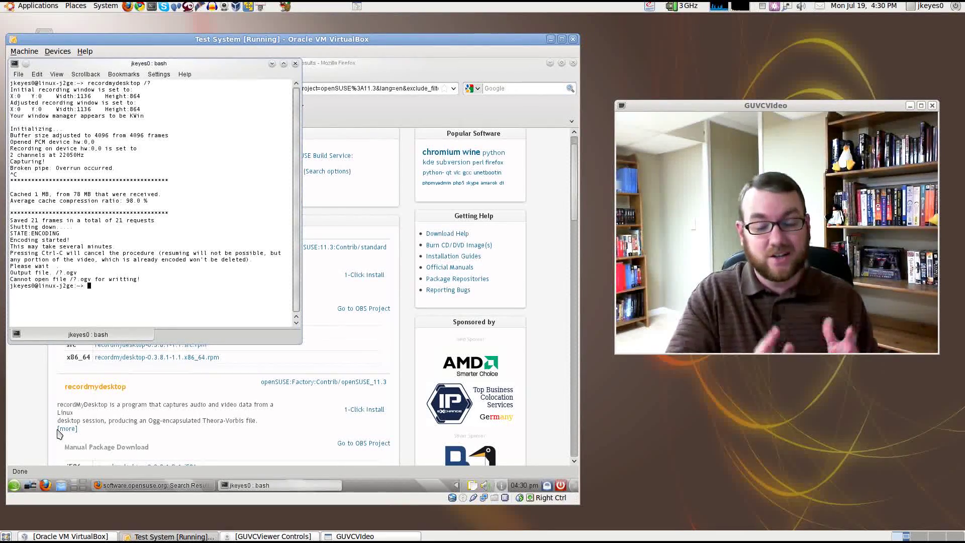
Step: Close Konsole and Firefox, then browse the Kickoff menu's Applications and Computer tabs before dismissing it
{"action": "key", "text": "ctrl+d"}
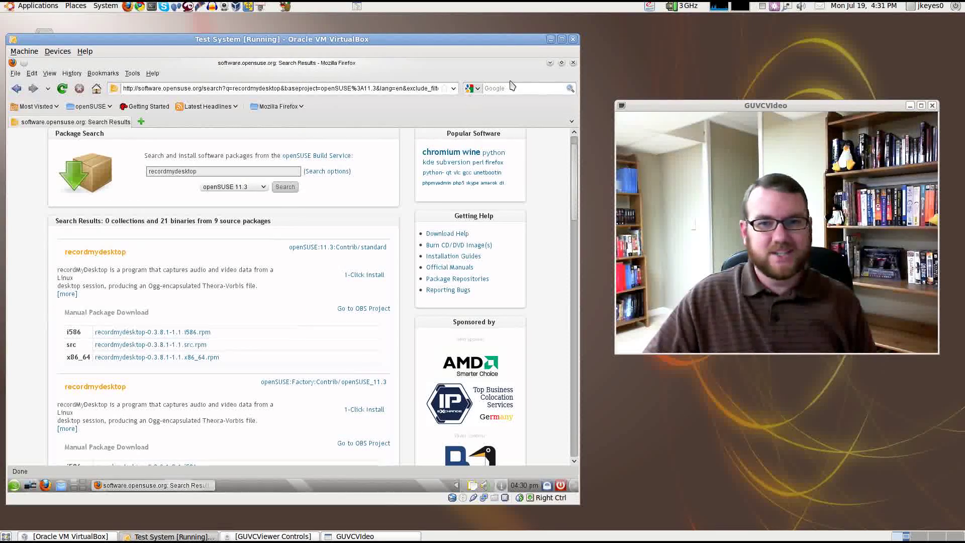
{"action": "left_click", "coordinate": [573, 63]}
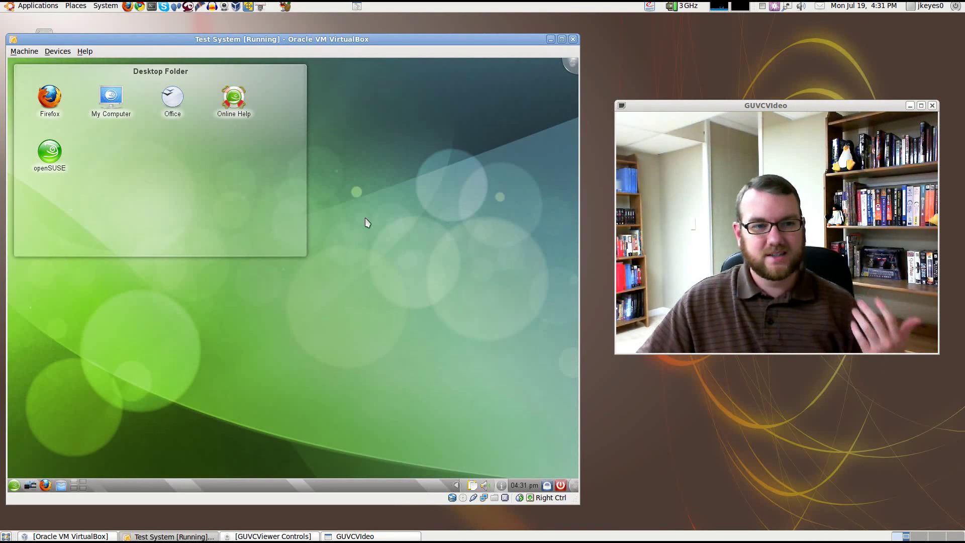
{"action": "left_click", "coordinate": [14, 485]}
{"action": "left_click", "coordinate": [57, 468]}
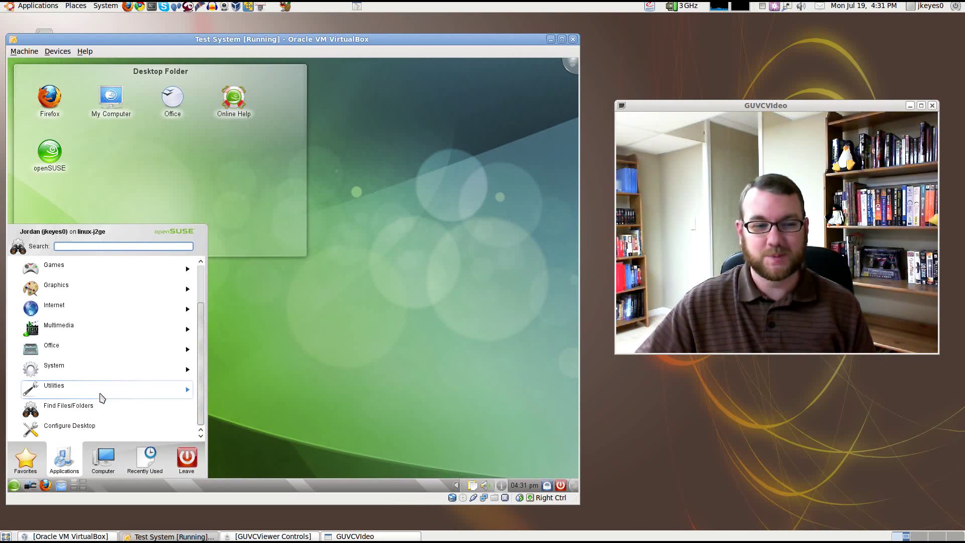
{"action": "left_click", "coordinate": [108, 463]}
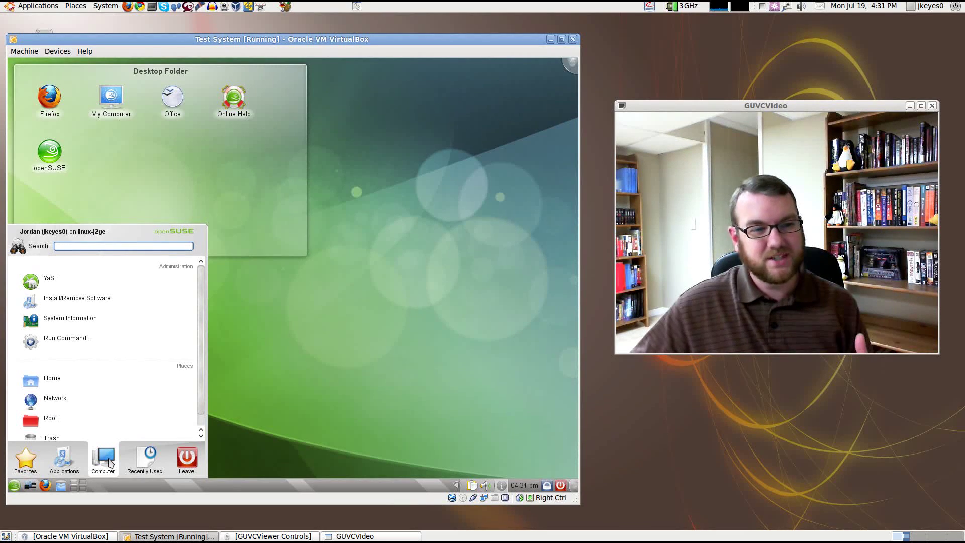
{"action": "left_click", "coordinate": [290, 372]}
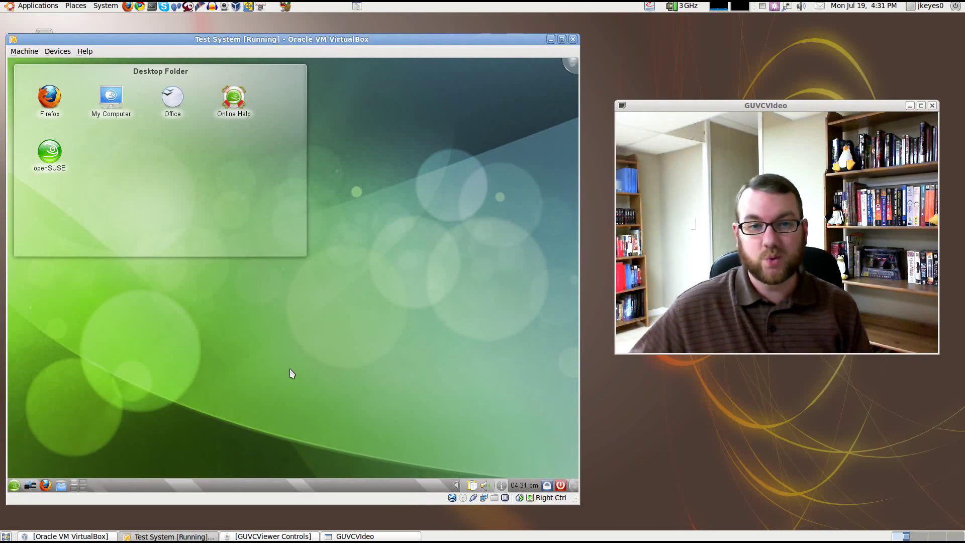